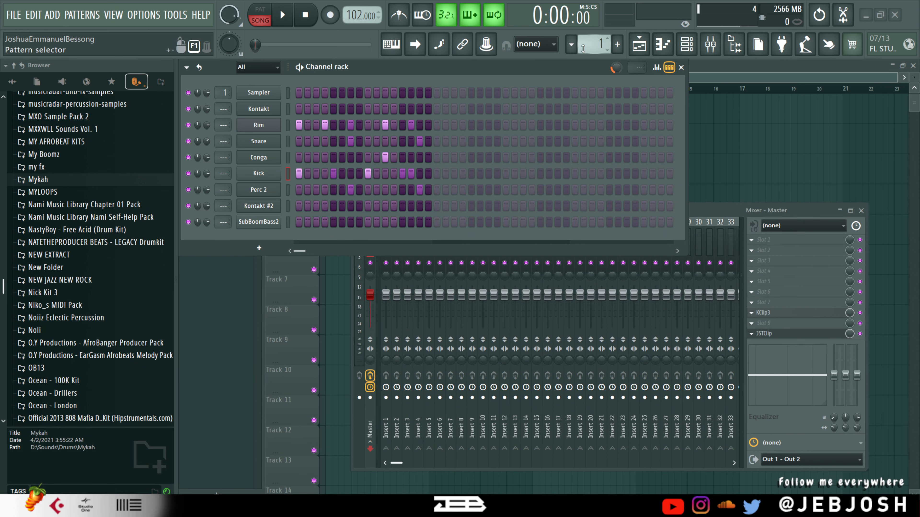
Switch to pattern 2 in pattern mode, play it briefly and stop playback
scroll(583, 48, up, 1)
click(260, 11)
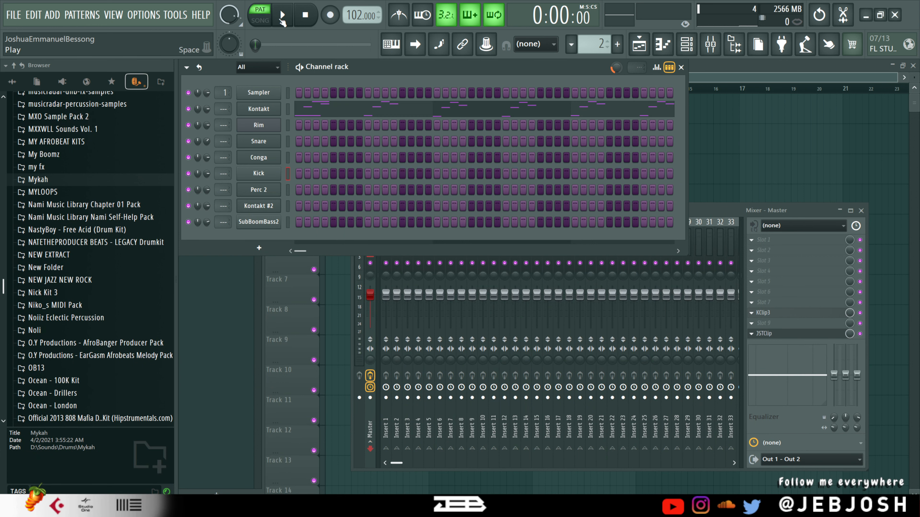
click(282, 21)
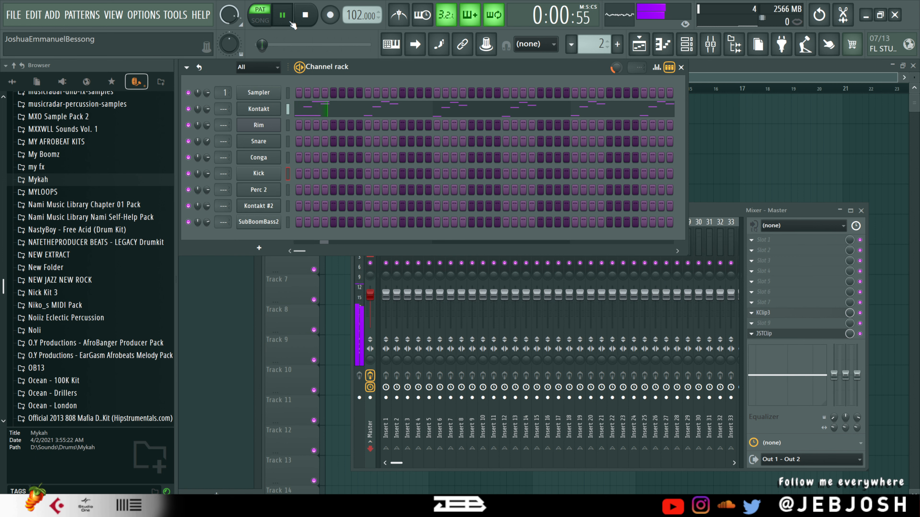
click(308, 21)
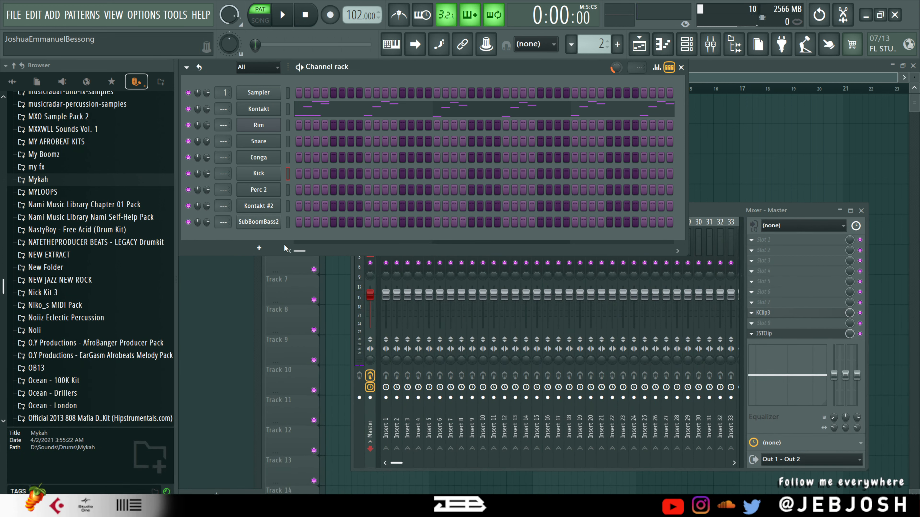
Add a Nexus instrument channel and search its preset library for "mute"
click(259, 248)
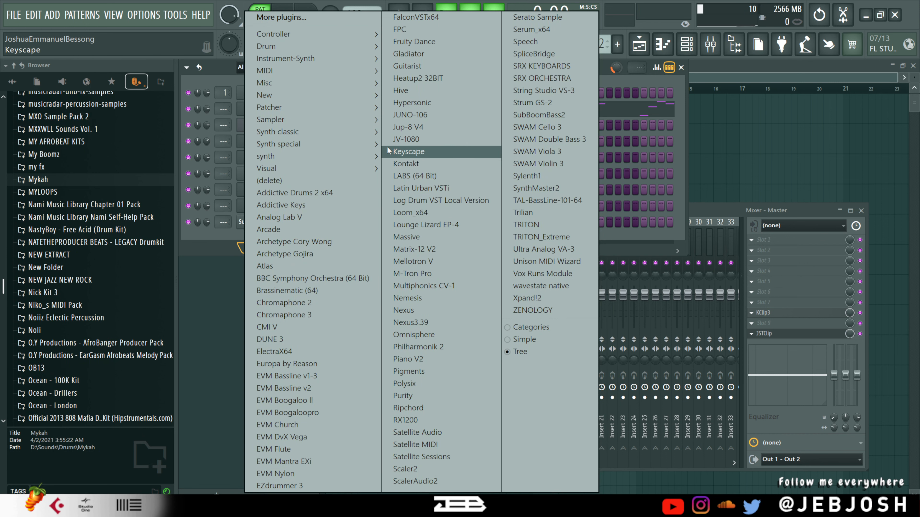
click(402, 311)
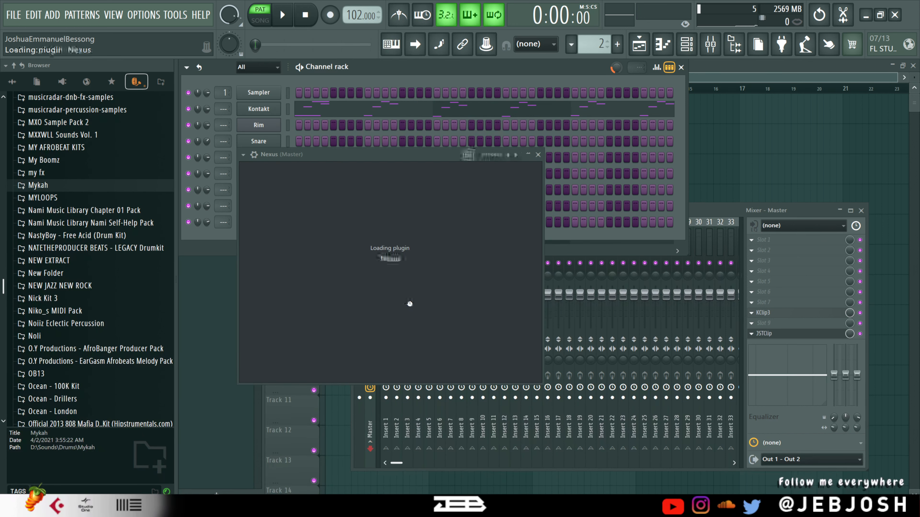
click(390, 211)
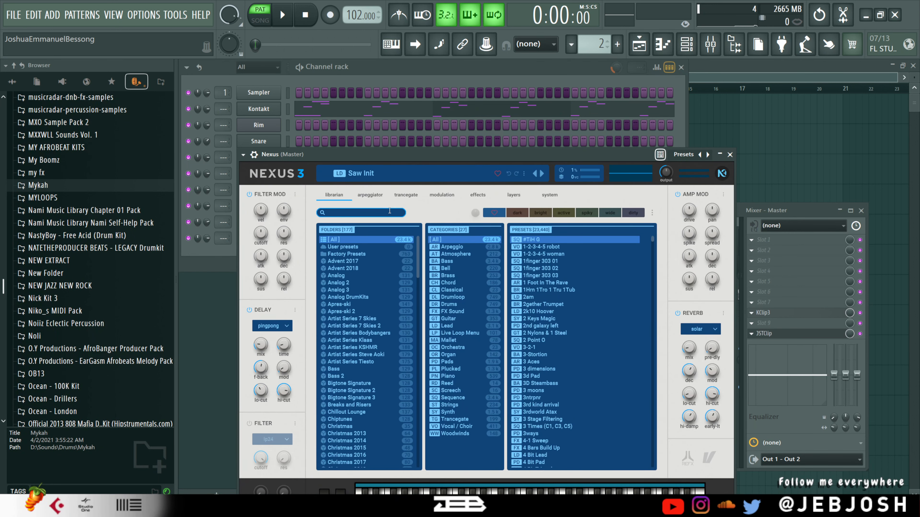
text(m)
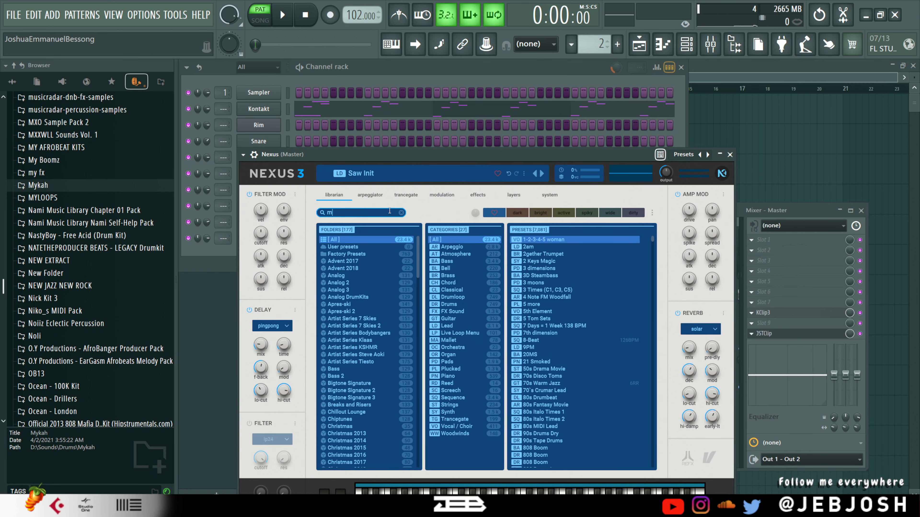
text(ute)
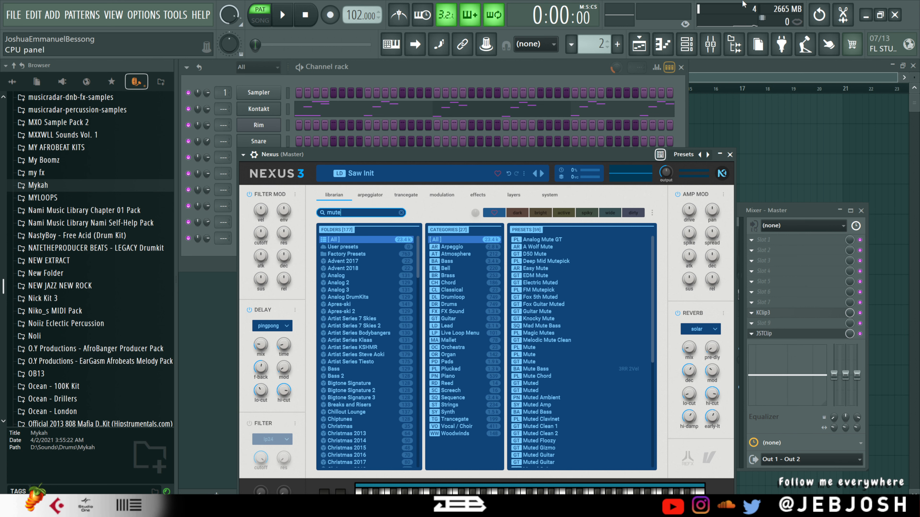
Audition the Muted Guitar presets in Nexus and load the third one with that name
scroll(551, 397, down, 3)
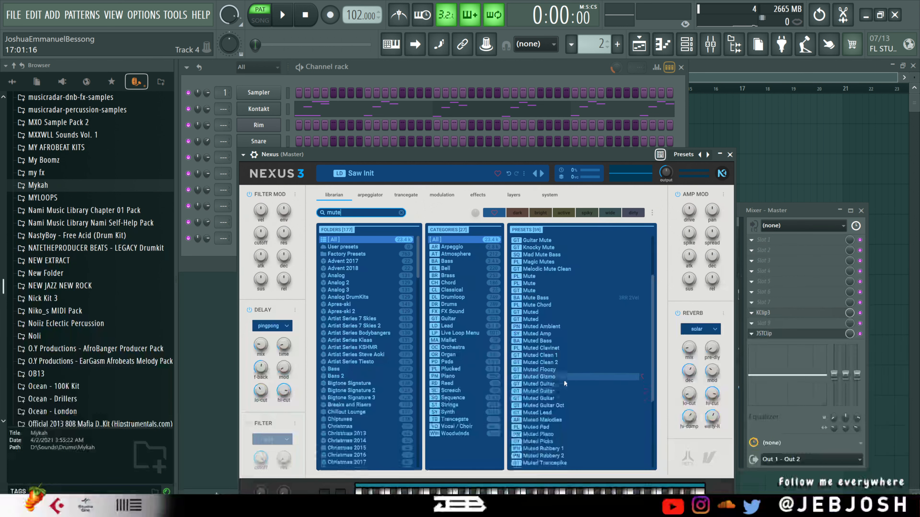
click(552, 384)
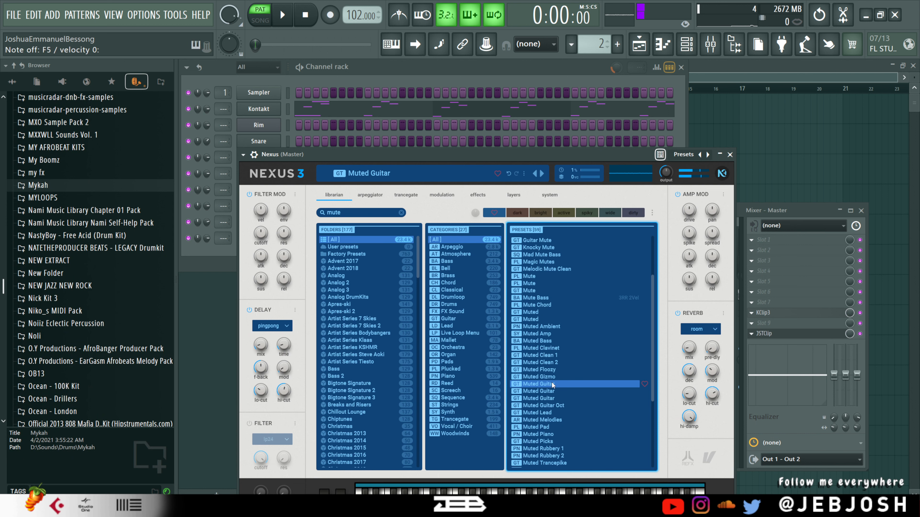
click(545, 392)
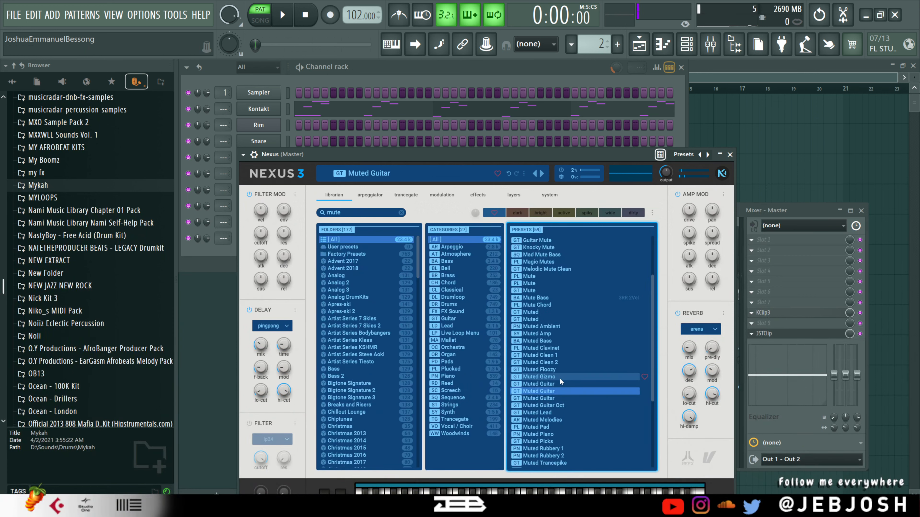
click(554, 401)
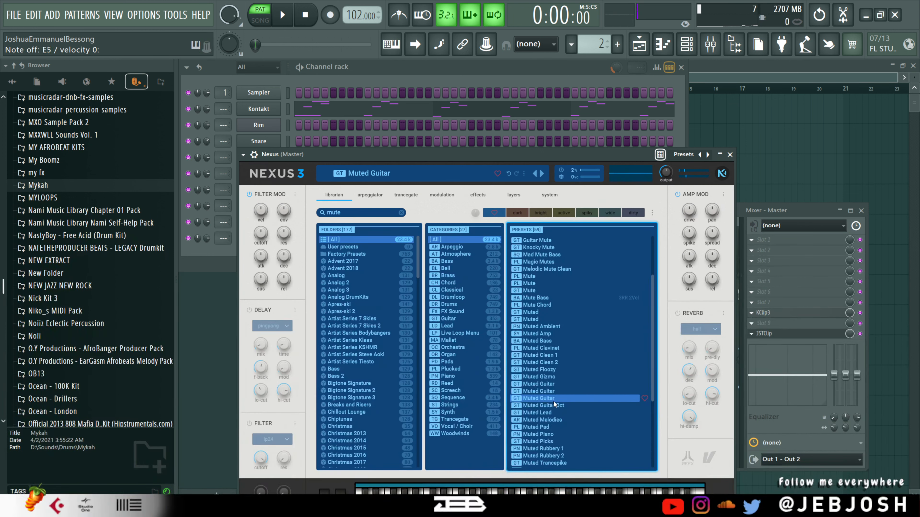
Play the Kontakt channel's melody and examine its notes in the piano roll
click(378, 69)
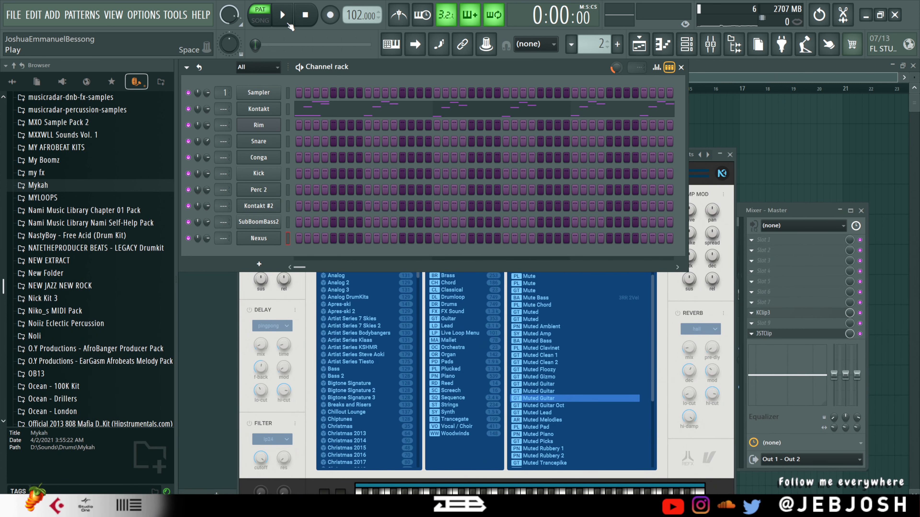
click(273, 108)
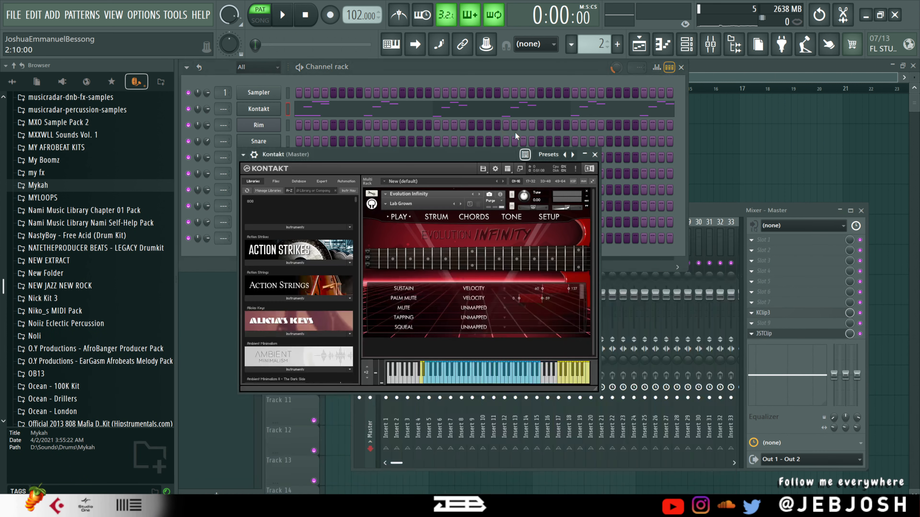
click(595, 155)
key(space)
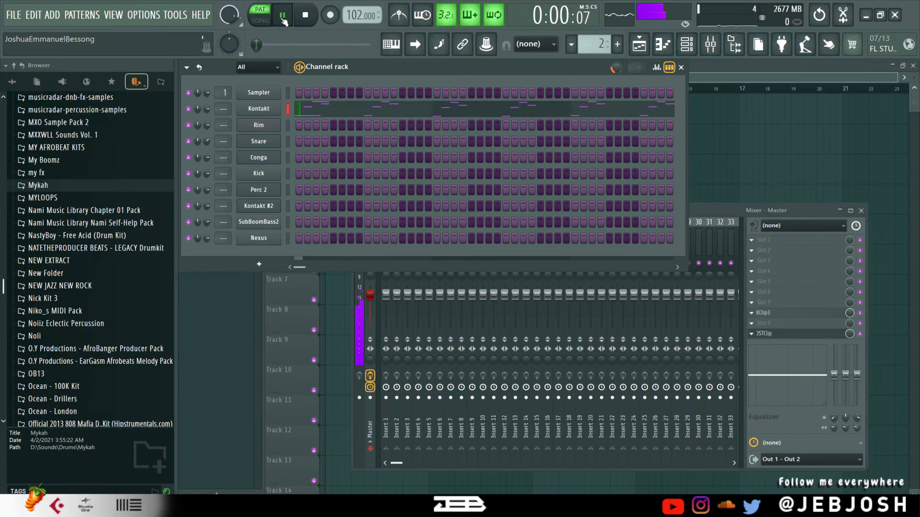
click(358, 112)
scroll(699, 205, down, 2)
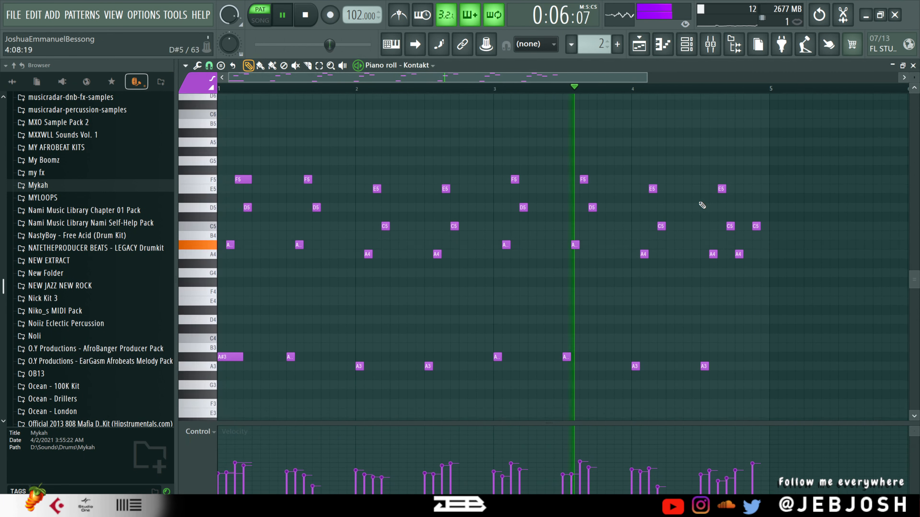
scroll(764, 199, up, 1)
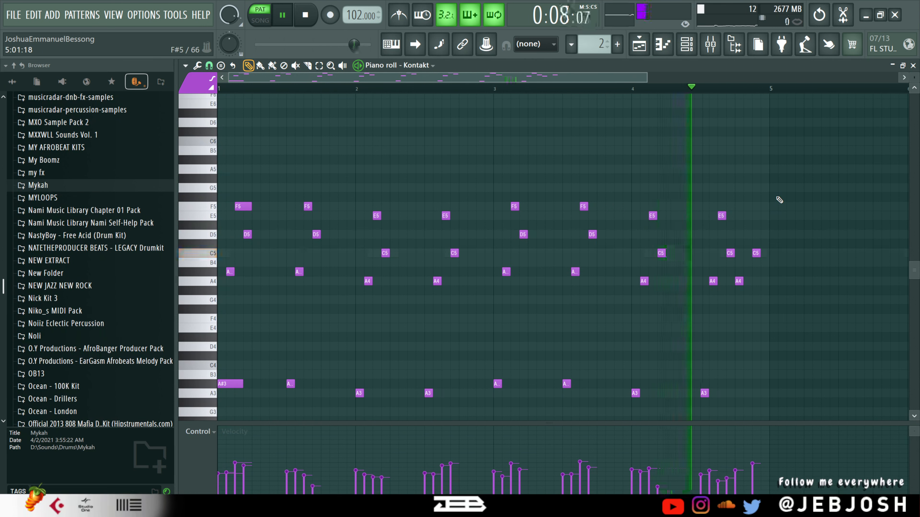
key(space)
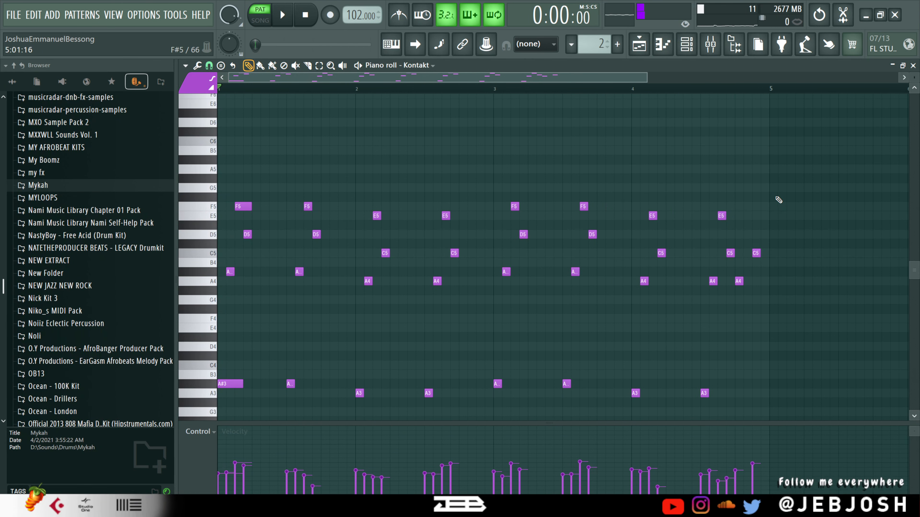
click(913, 66)
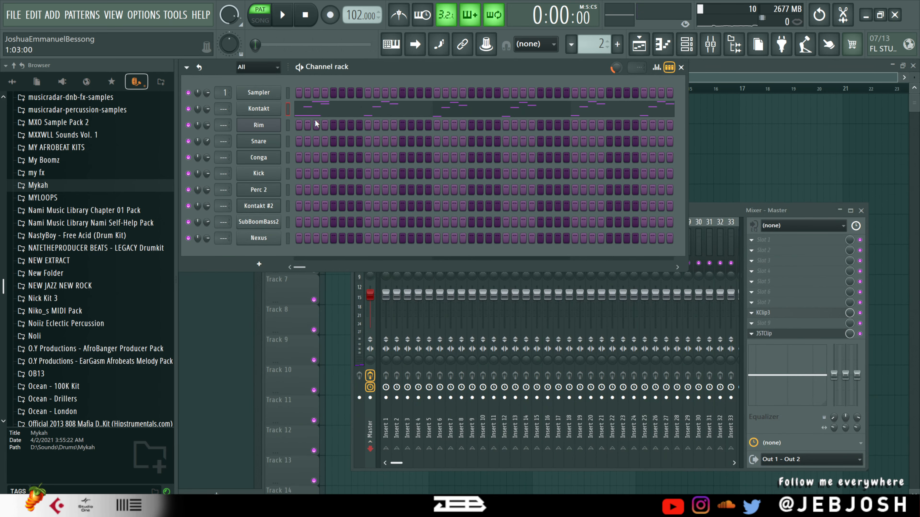
Copy the Kontakt channel's notes into the Nexus channel and mute the Kontakt channel
click(288, 238)
key(ctrl+v)
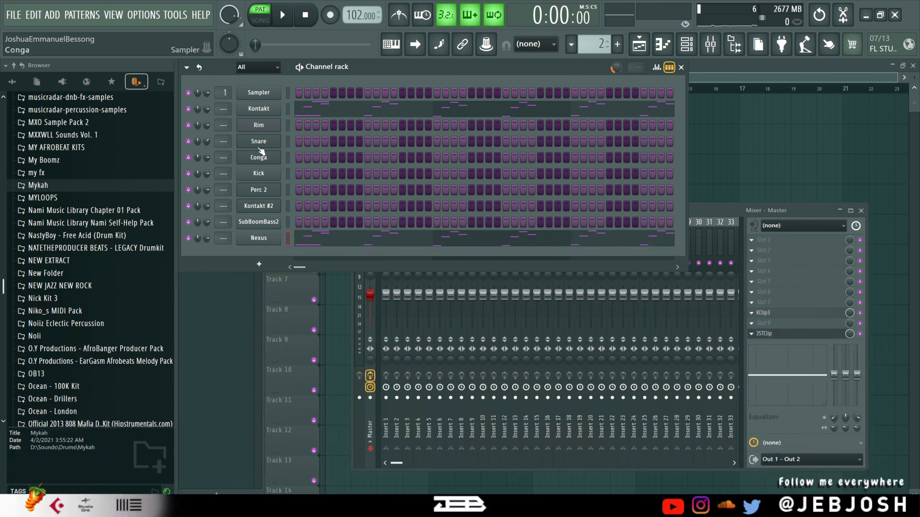
click(188, 109)
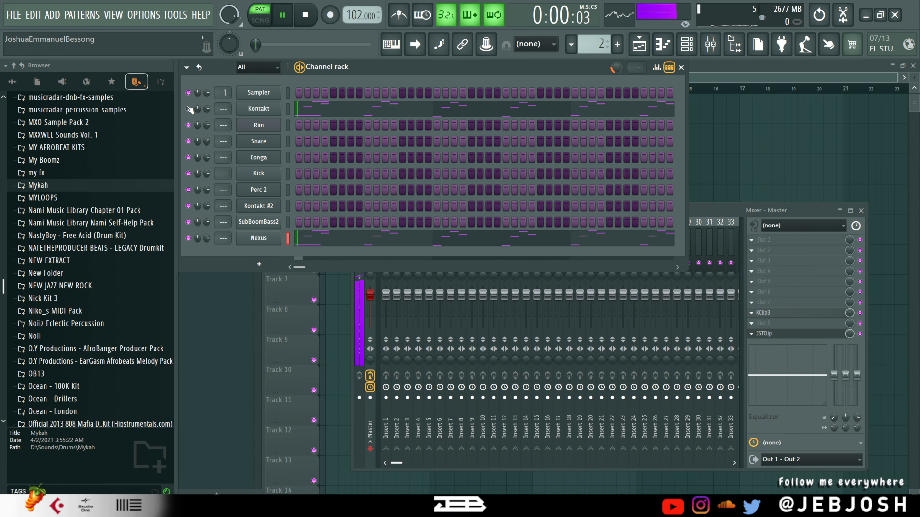
Listen to the melody through Nexus's Muted Guitar preset and inspect the preset's effects
click(274, 240)
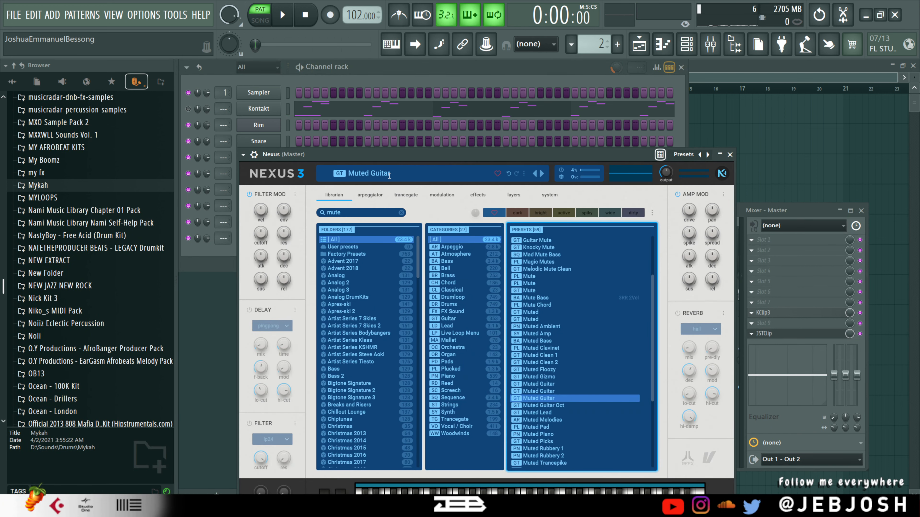
drag(410, 150, 415, 95)
key(space)
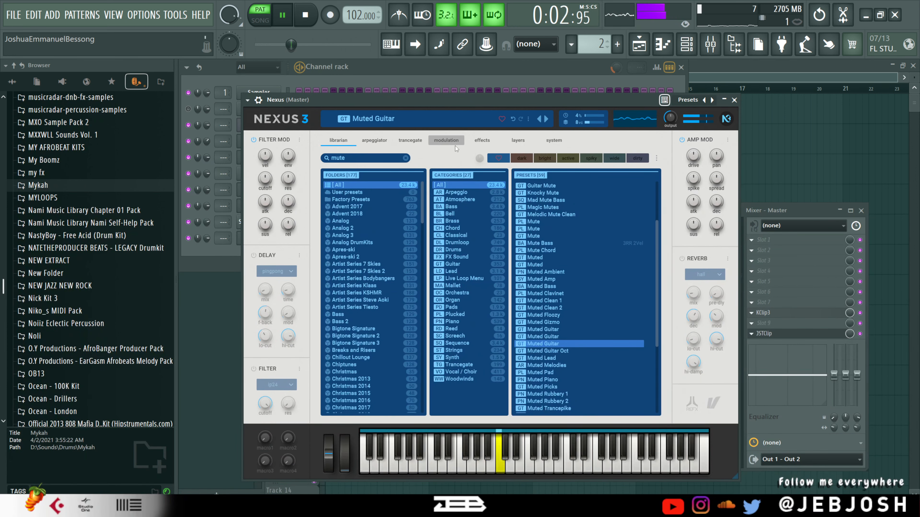
click(471, 145)
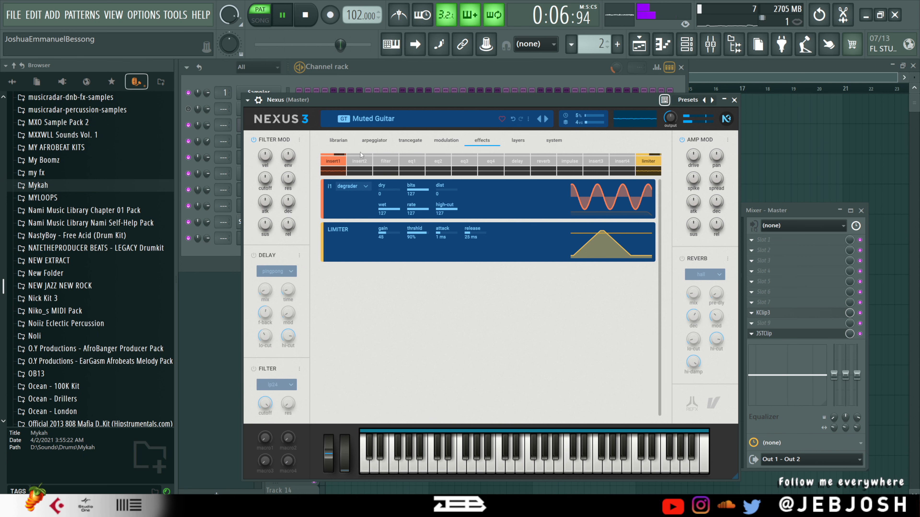
click(338, 142)
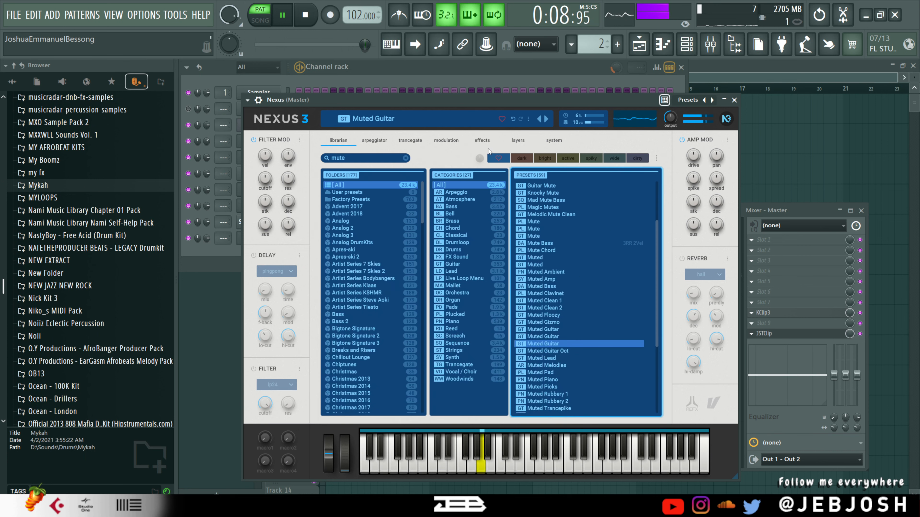
click(482, 142)
key(space)
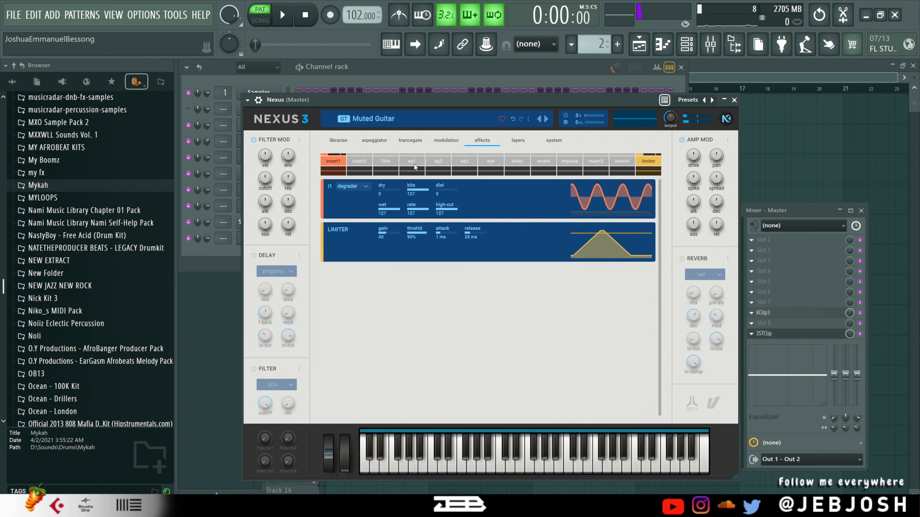
Turn off the insert 1 degrader and the limiter in the Muted Guitar preset and play the pattern
click(337, 163)
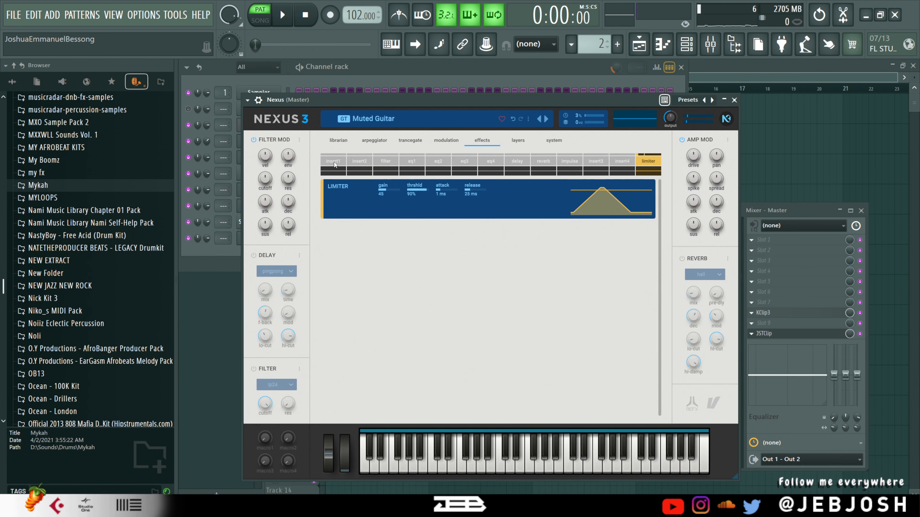
click(648, 160)
key(space)
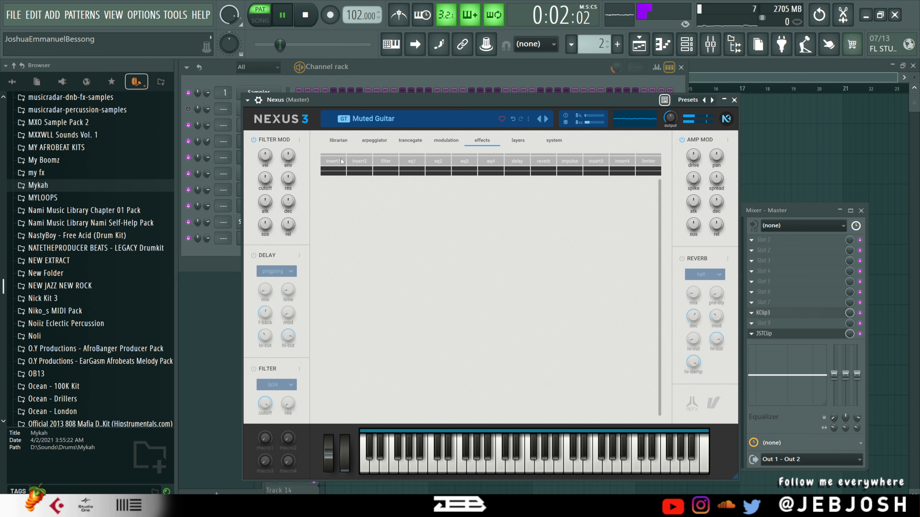
Compare the insert 1 degrader and insert 2 chorus during playback, leaving only the degrader enabled
click(333, 163)
click(367, 163)
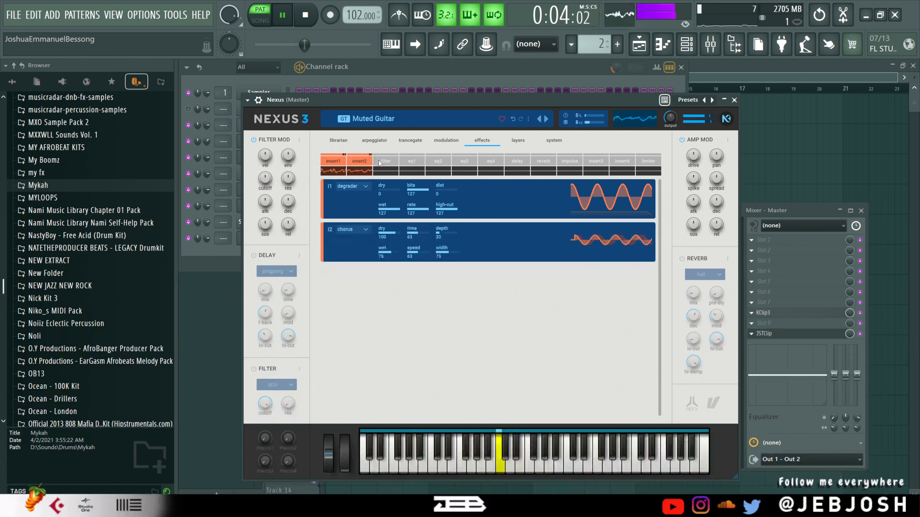
click(367, 164)
click(340, 165)
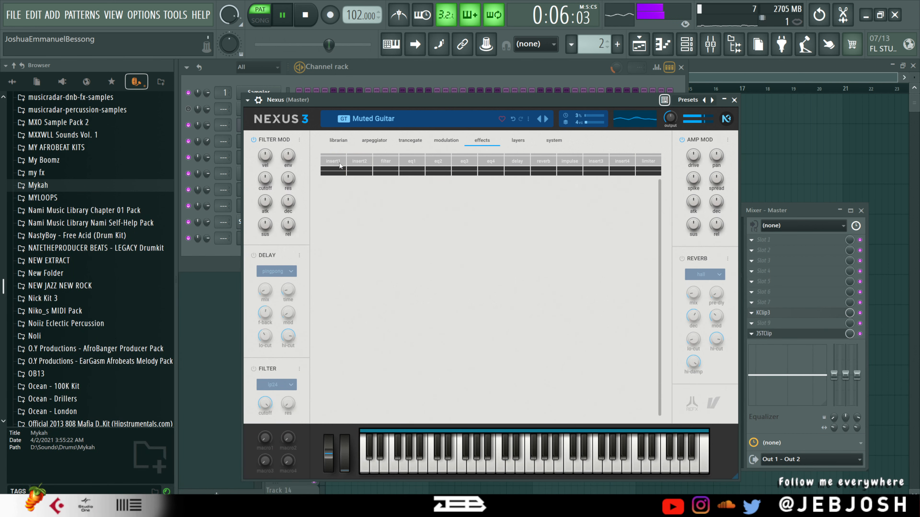
click(339, 165)
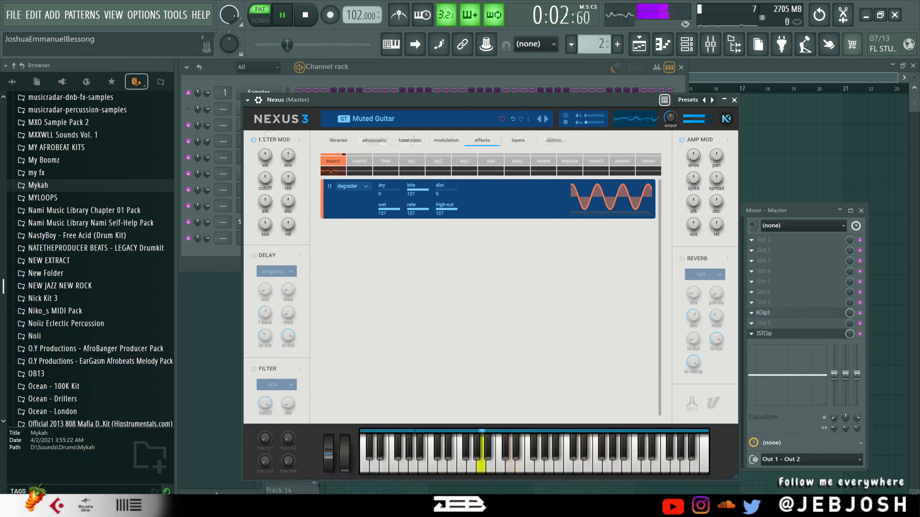
Bypass and re-enable Filter Mod to compare its effect on the sound, and stop playback
click(254, 140)
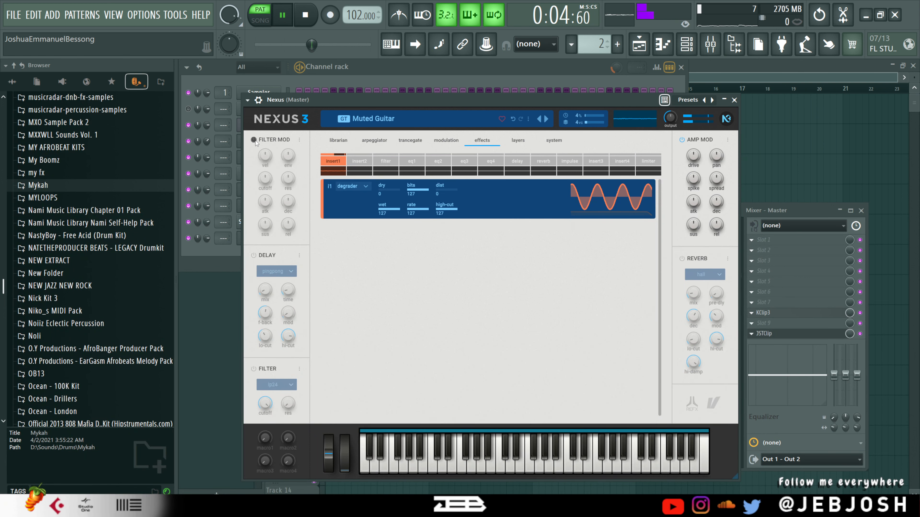
click(254, 140)
key(space)
Return to the preset library in the Nexus instrument
click(438, 72)
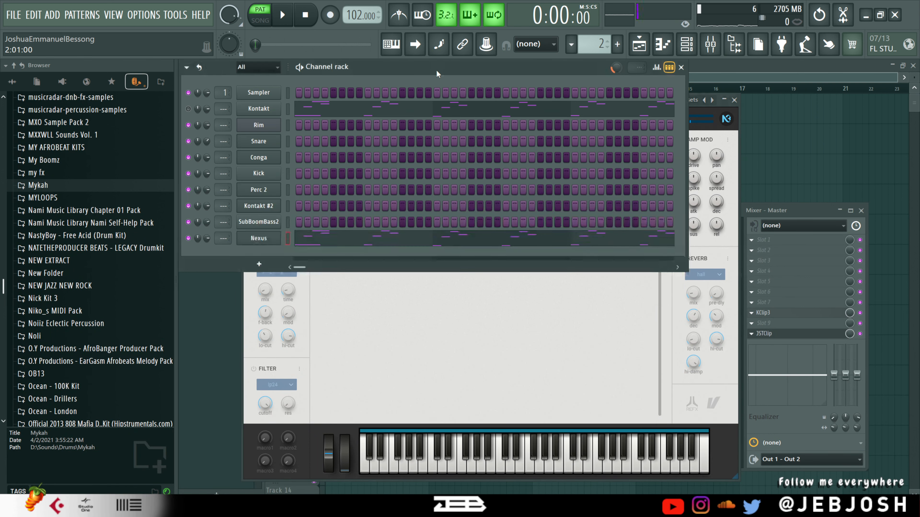
click(726, 134)
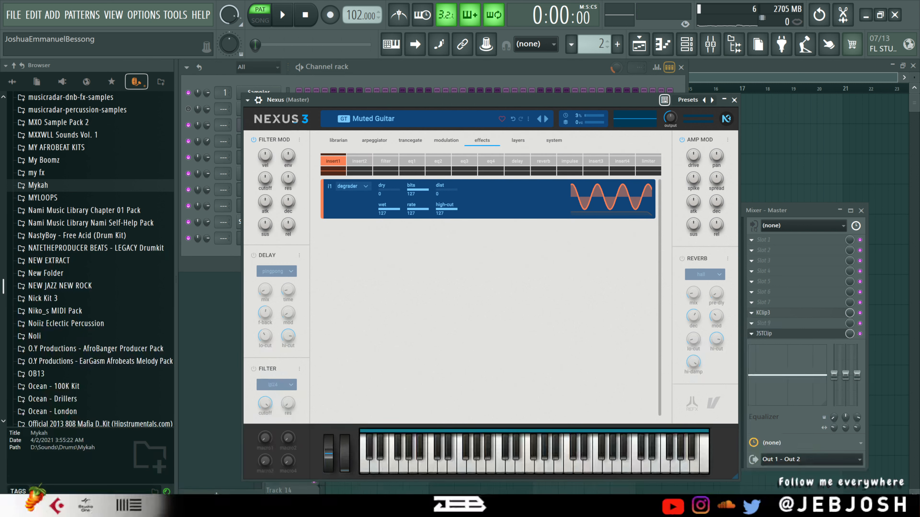
click(340, 142)
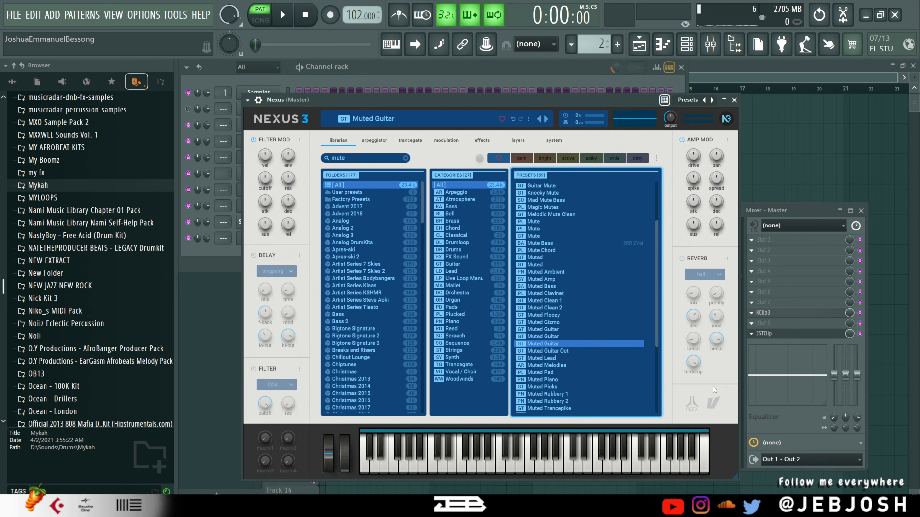
Close Nexus and audition pattern 1's drums, adding Snare, Conga and Perc 2 one at a time to the Rim and Kick
click(734, 101)
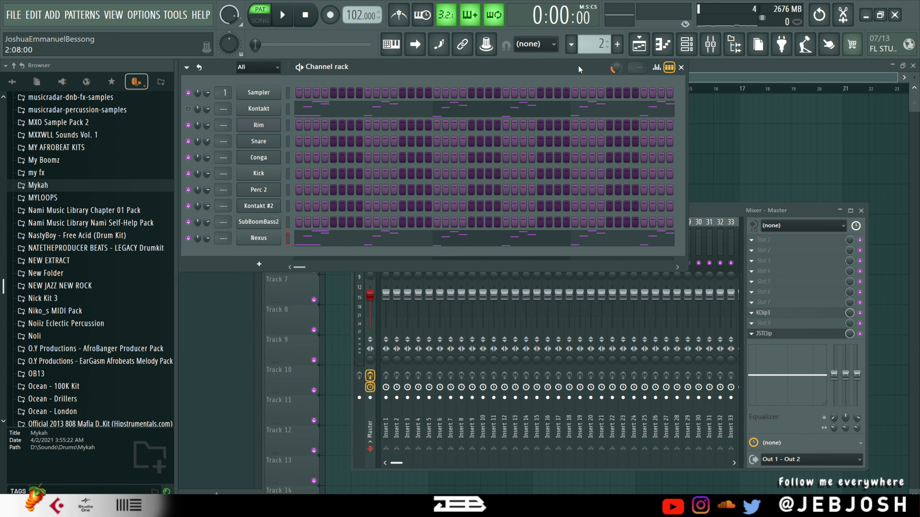
scroll(586, 45, down, 1)
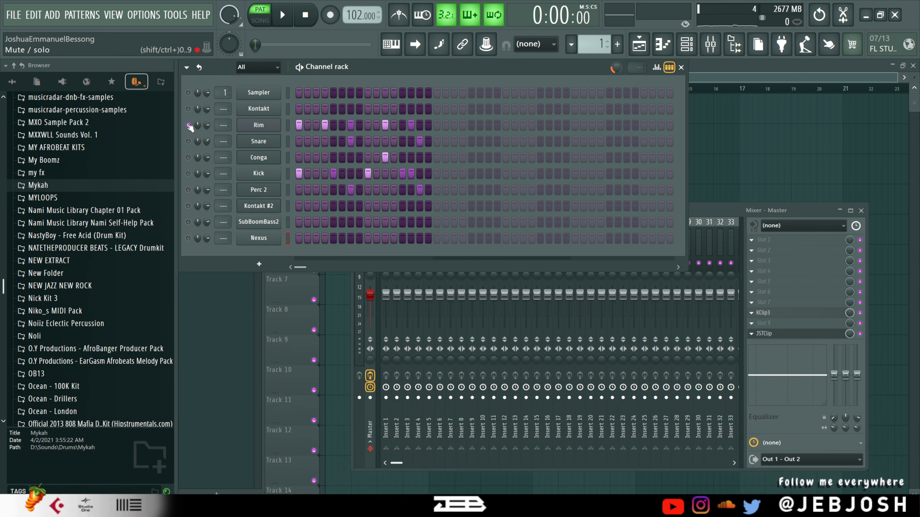
key(space)
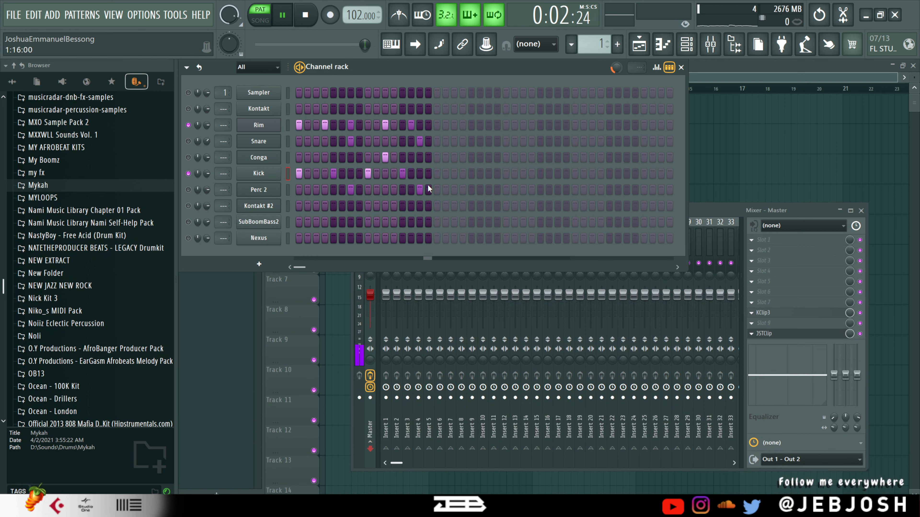
click(188, 141)
click(188, 157)
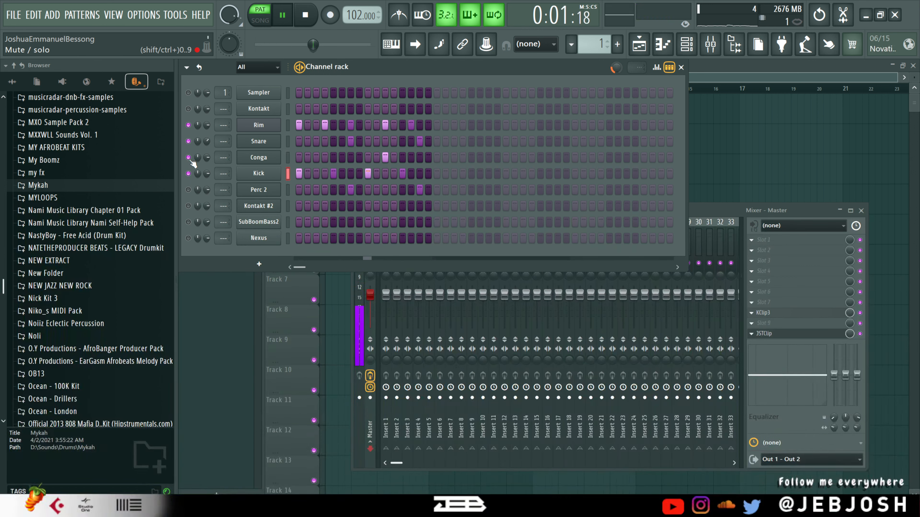
click(189, 191)
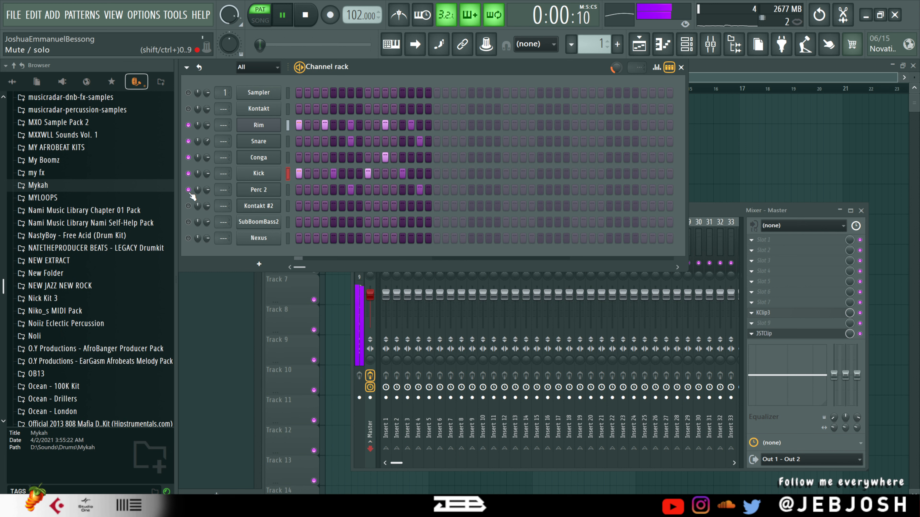
key(space)
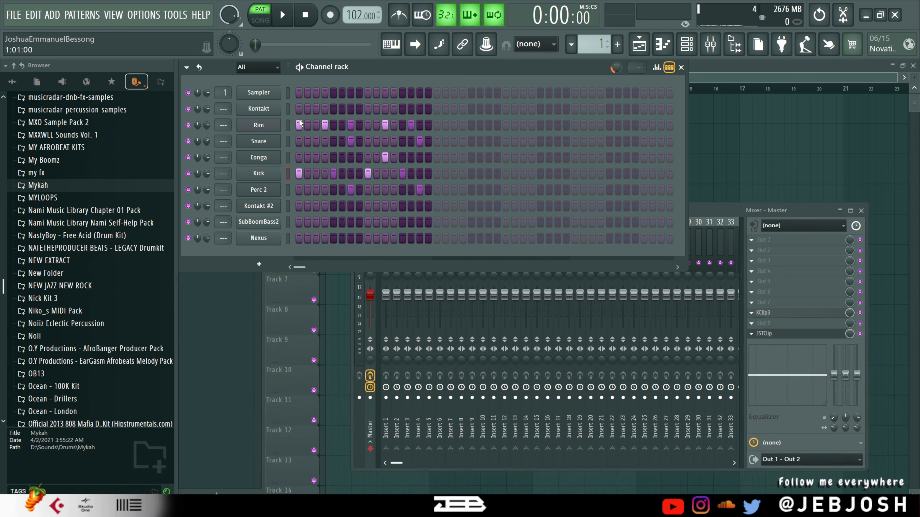
Play pattern 1 with all channels active, then replay it with only the Rim and Kick channels
key(space)
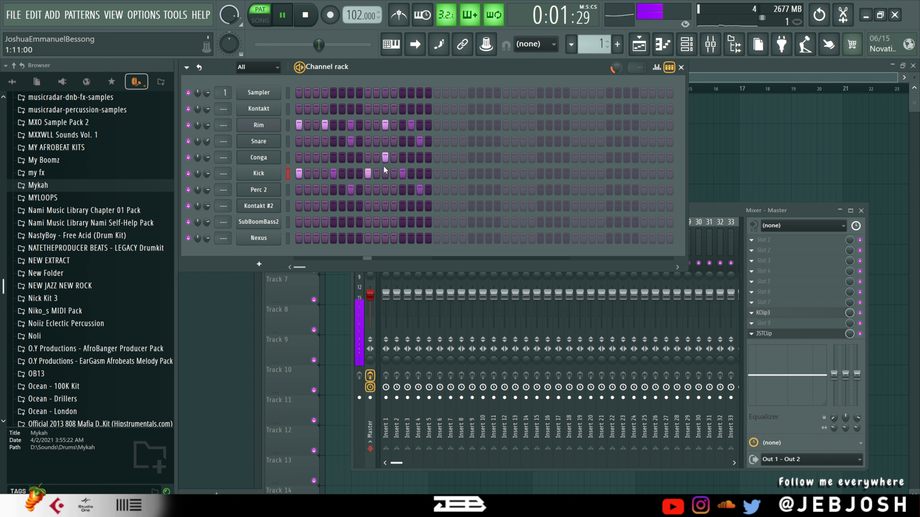
key(space)
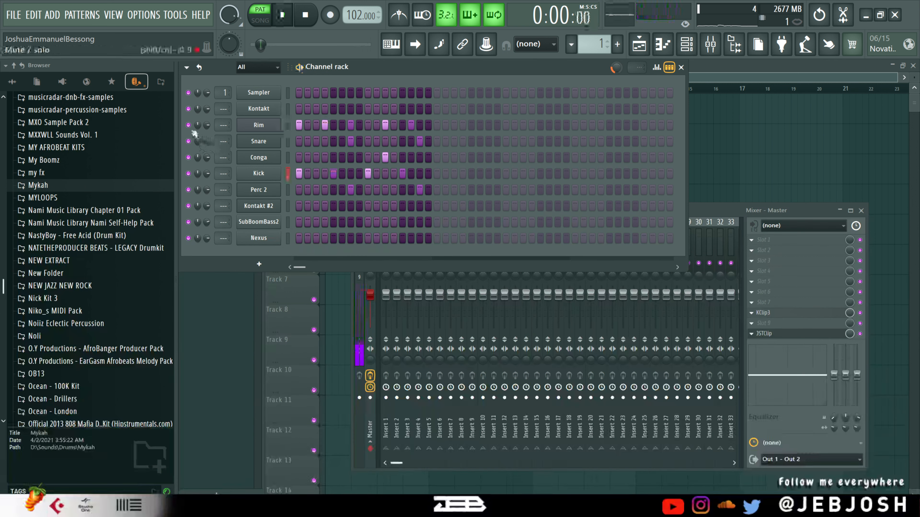
key(space)
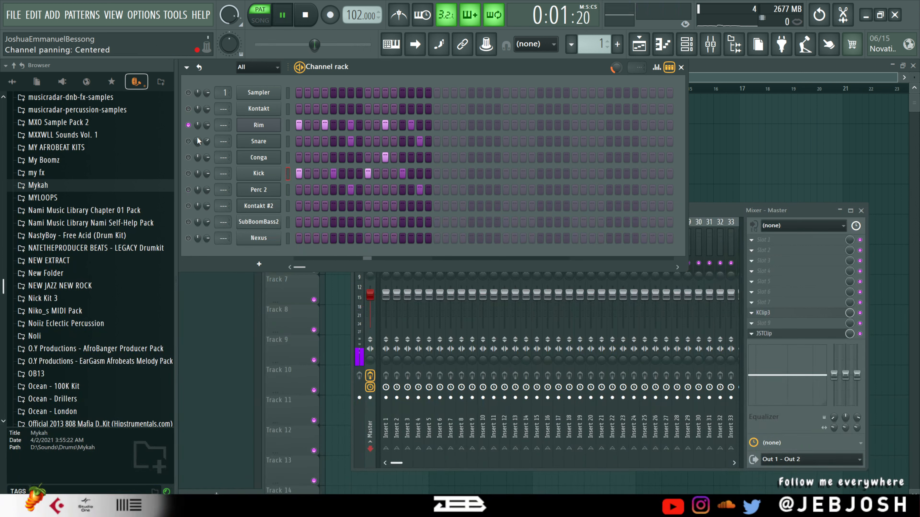
click(188, 173)
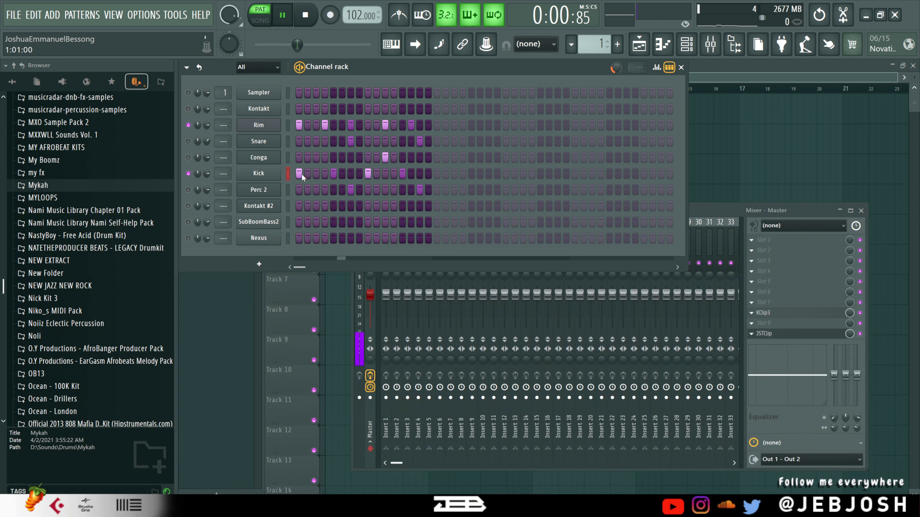
Try extra Kick hits on steps 2 to 4 and on step 15 while replaying the pattern, removing each again
key(space)
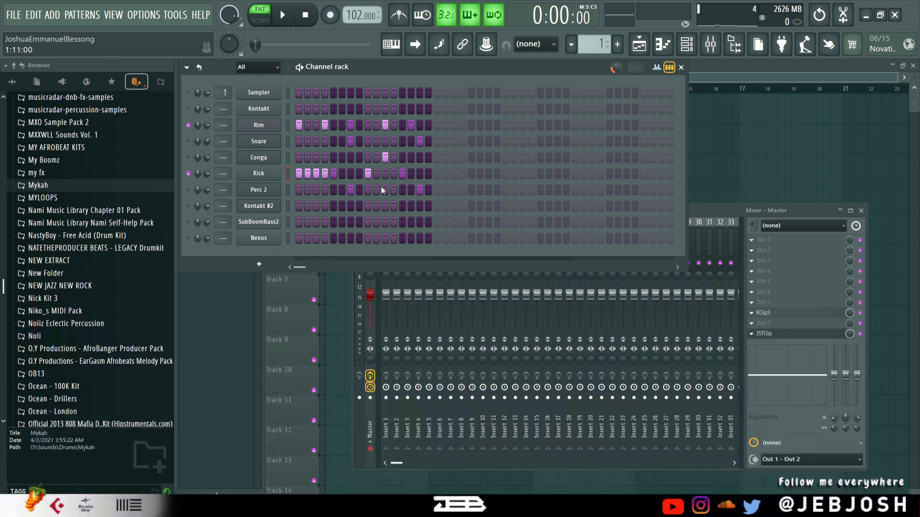
key(space)
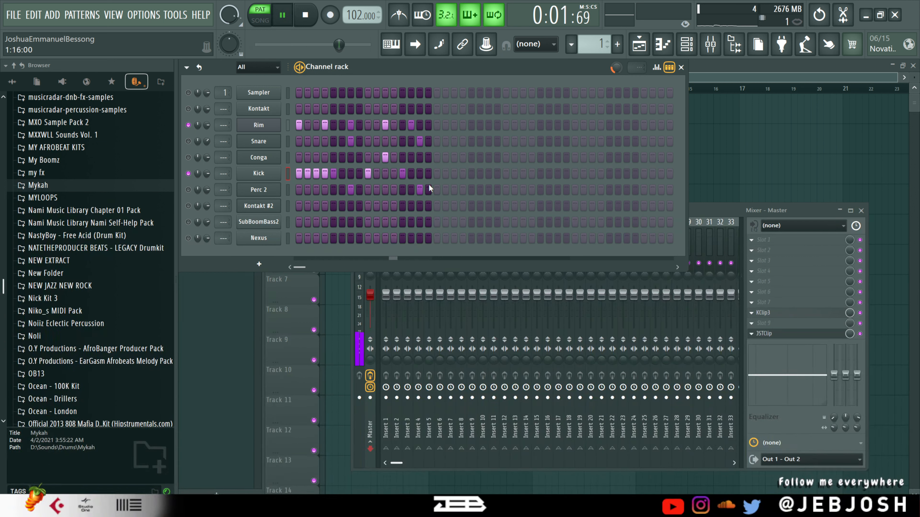
key(space)
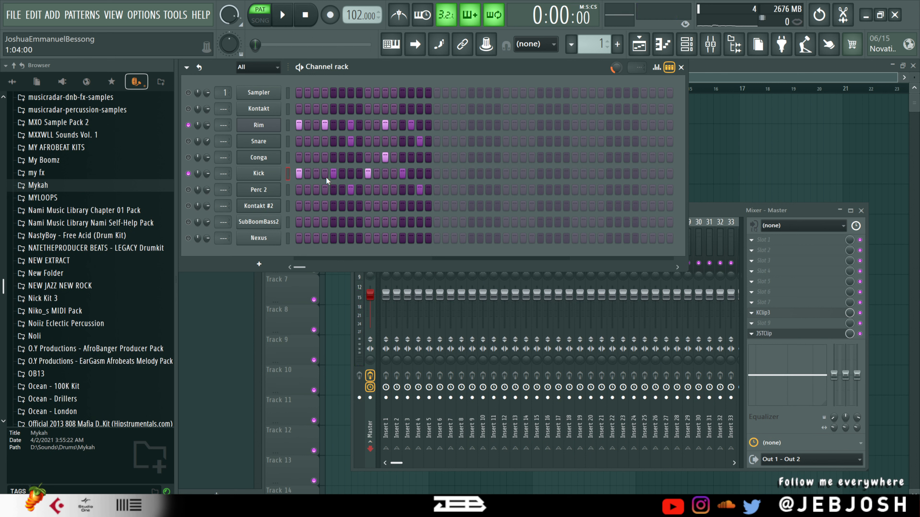
key(space)
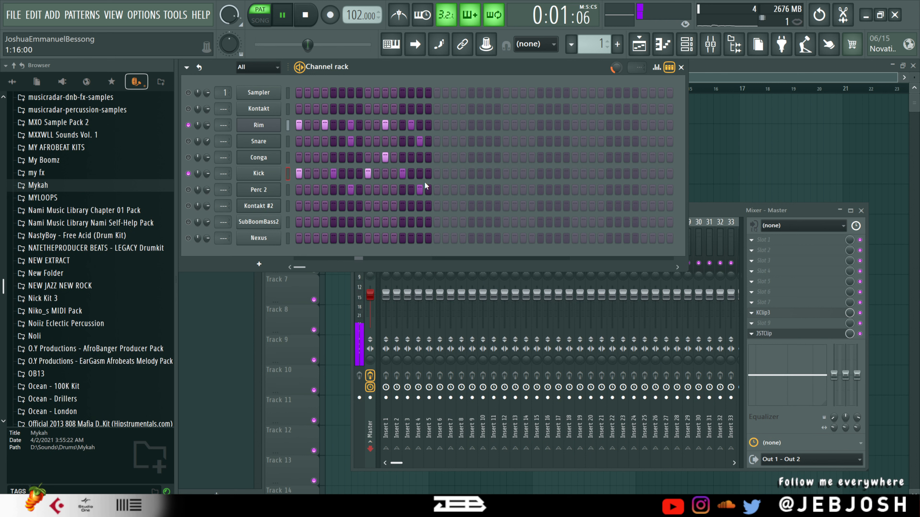
click(419, 173)
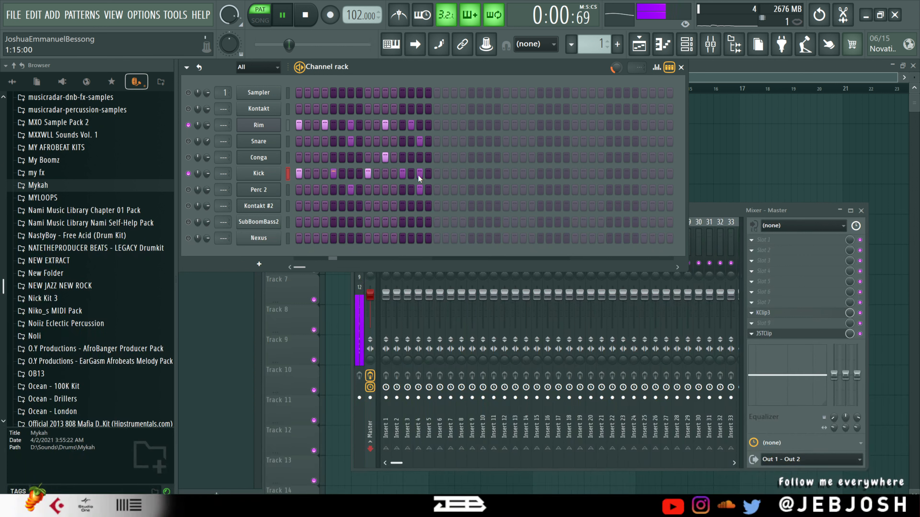
click(419, 173)
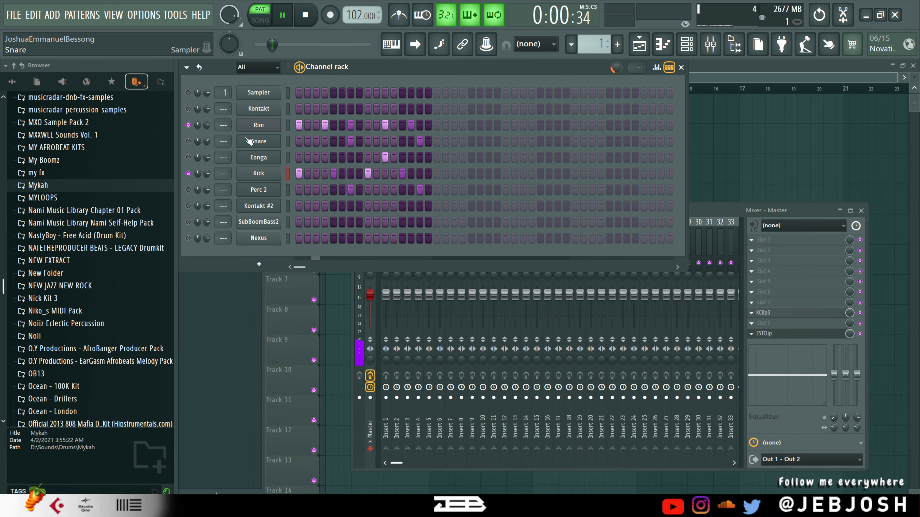
Unmute all channels in the channel rack and stop playback
click(189, 141)
right_click(189, 141)
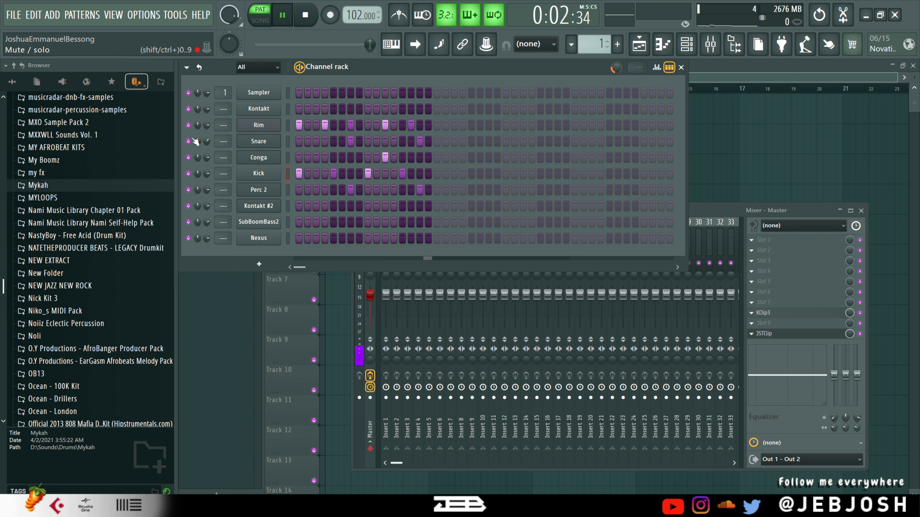
key(space)
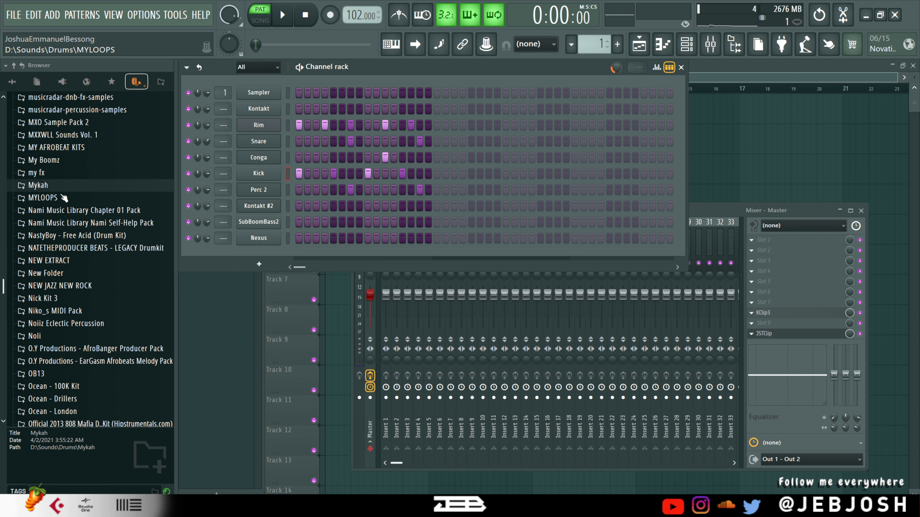
Place 110 African Shaker Mini [clean] from JEB KEET's Jeb Stew Kit SHAKERS folder at the start of playlist Track 5
scroll(64, 188, up, 12)
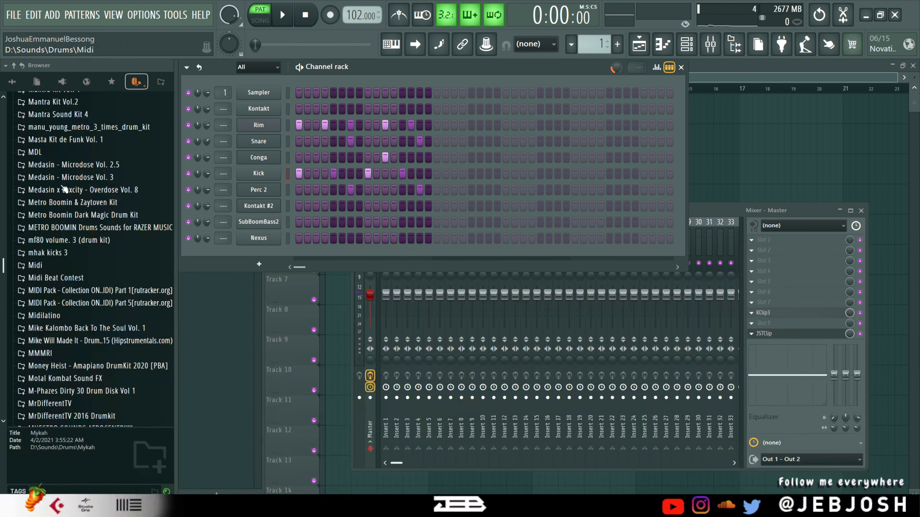
scroll(64, 189, up, 10)
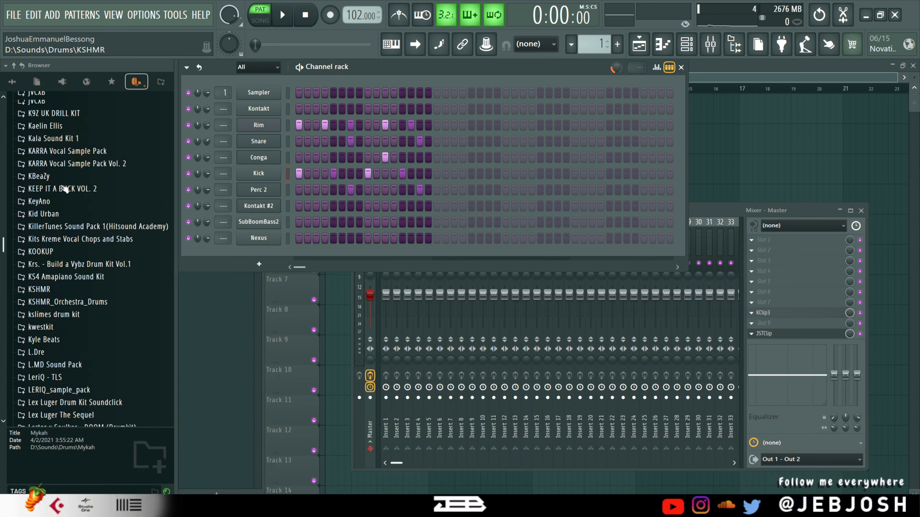
scroll(65, 188, up, 8)
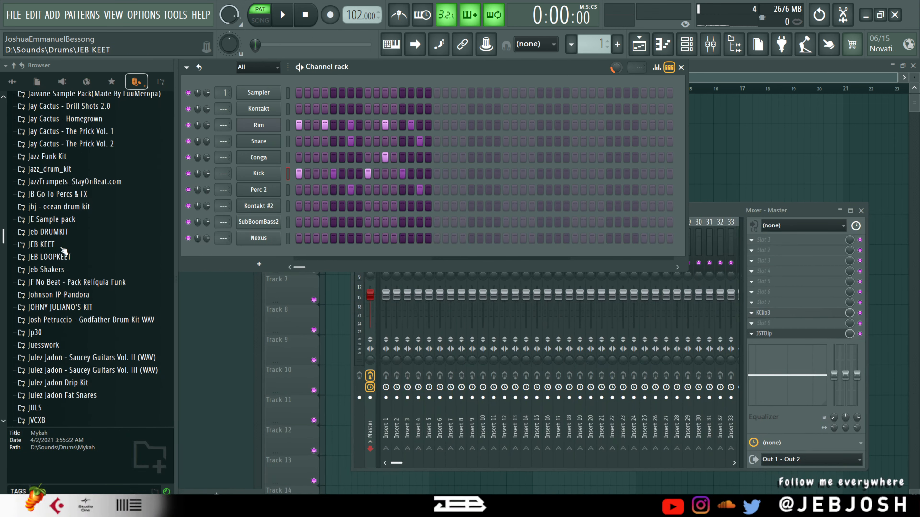
click(63, 249)
scroll(72, 366, down, 4)
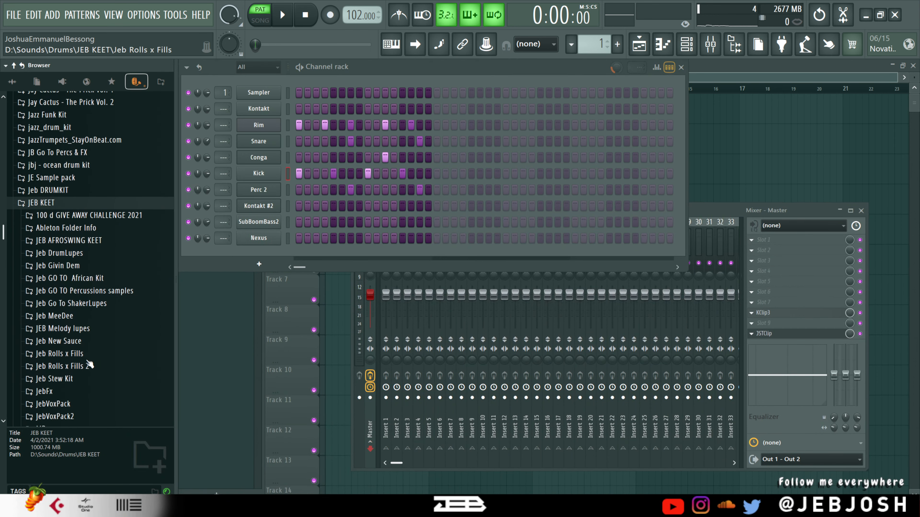
click(75, 377)
scroll(75, 380, down, 5)
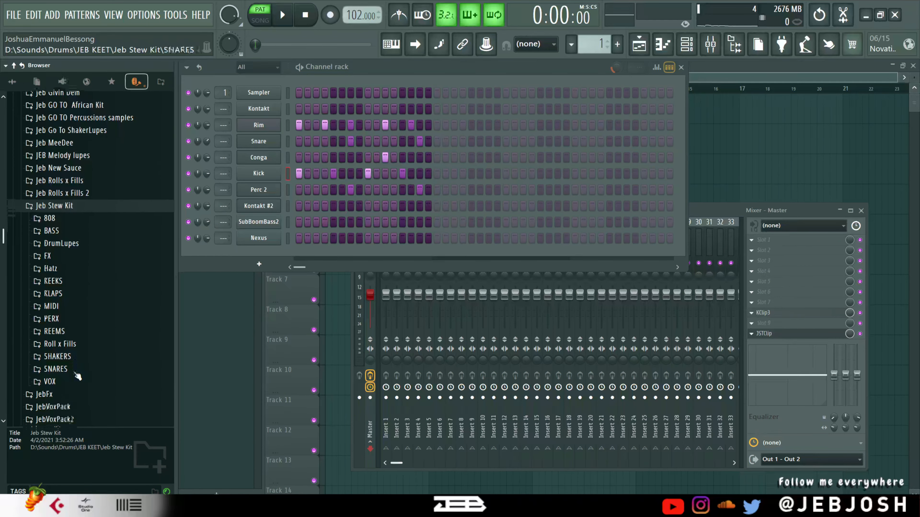
click(81, 353)
scroll(81, 353, down, 4)
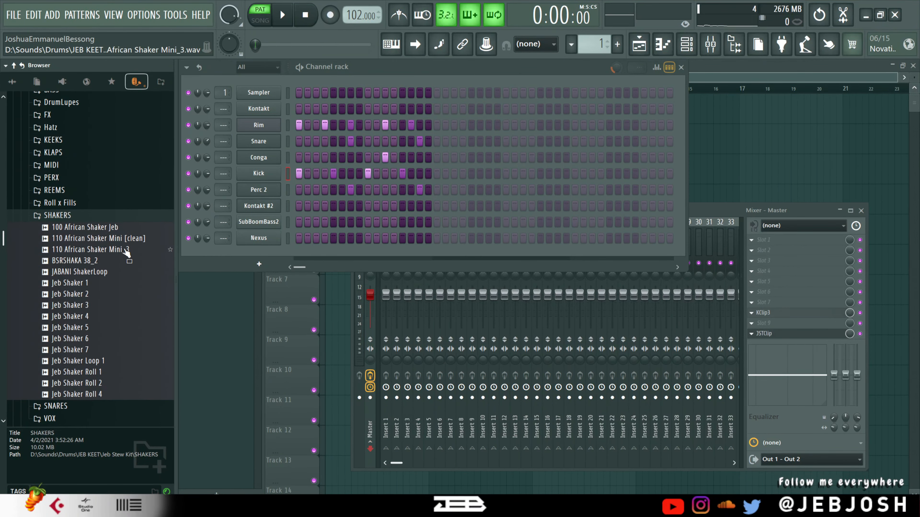
drag(133, 247, 333, 230)
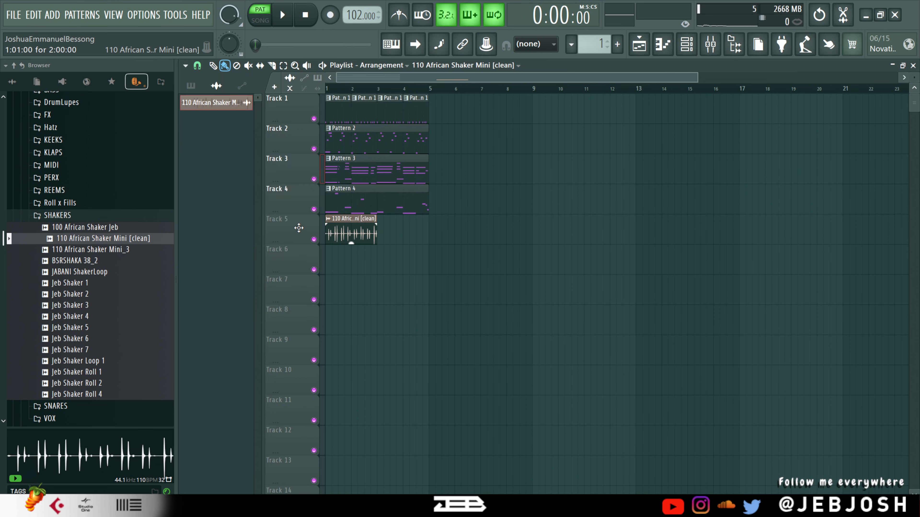
Mute playlist Tracks 2, 3 and 4 and play the arrangement in song mode
click(314, 210)
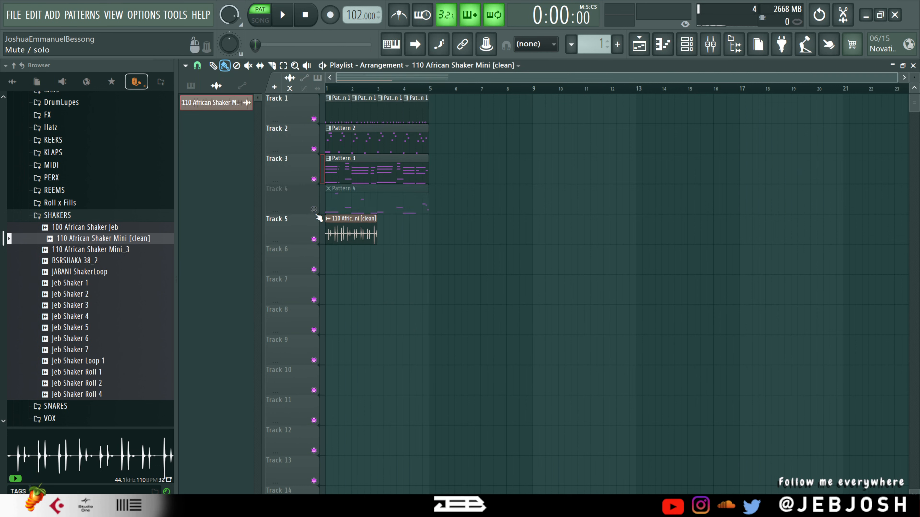
click(314, 179)
click(313, 148)
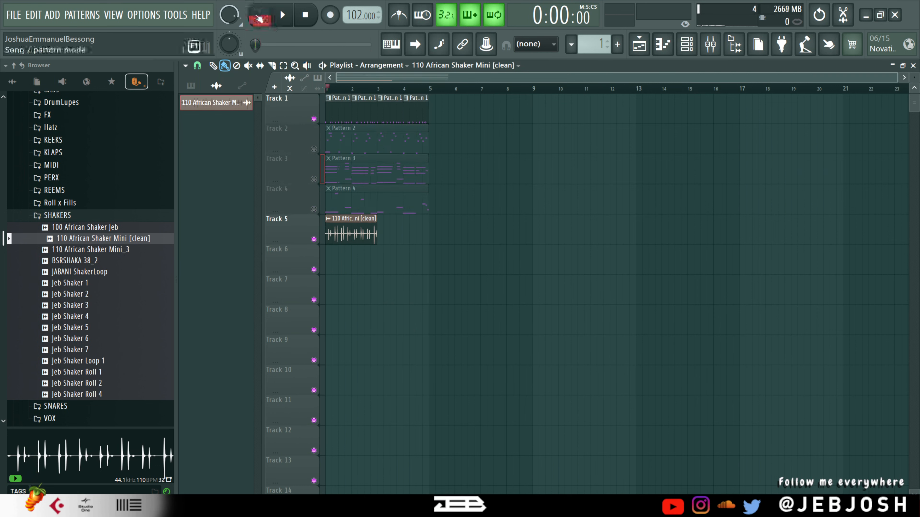
key(space)
Duplicate the shaker clip across bars 3 and 4 of Track 5, set its channel volume to 42%, and stop playback
drag(358, 233, 403, 230)
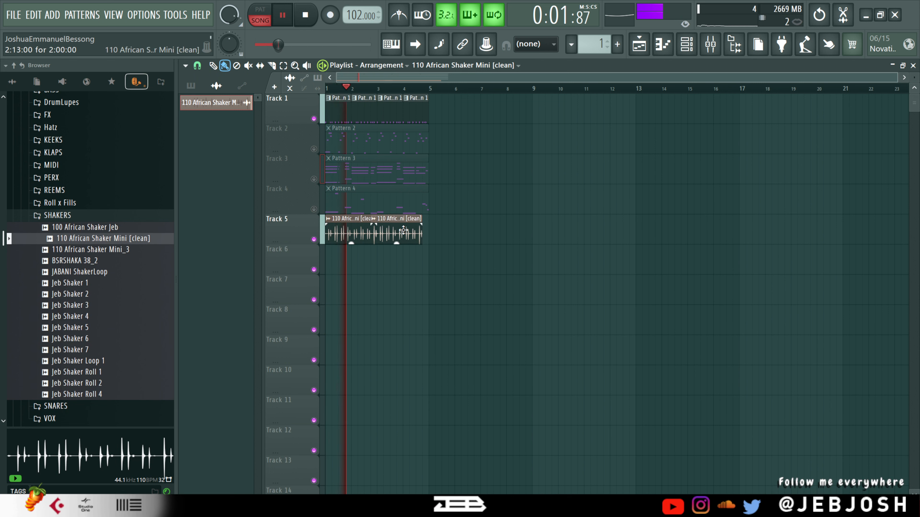
double_click(403, 230)
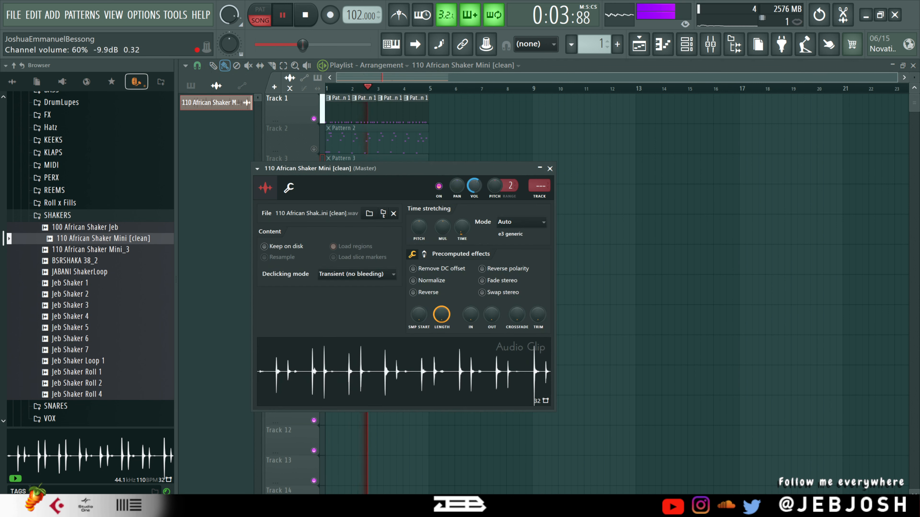
drag(474, 185, 474, 199)
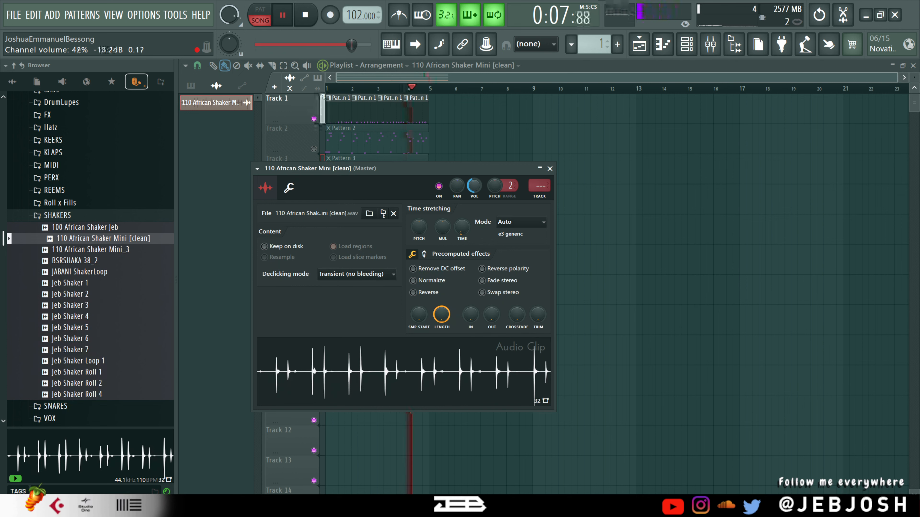
key(Escape)
key(space)
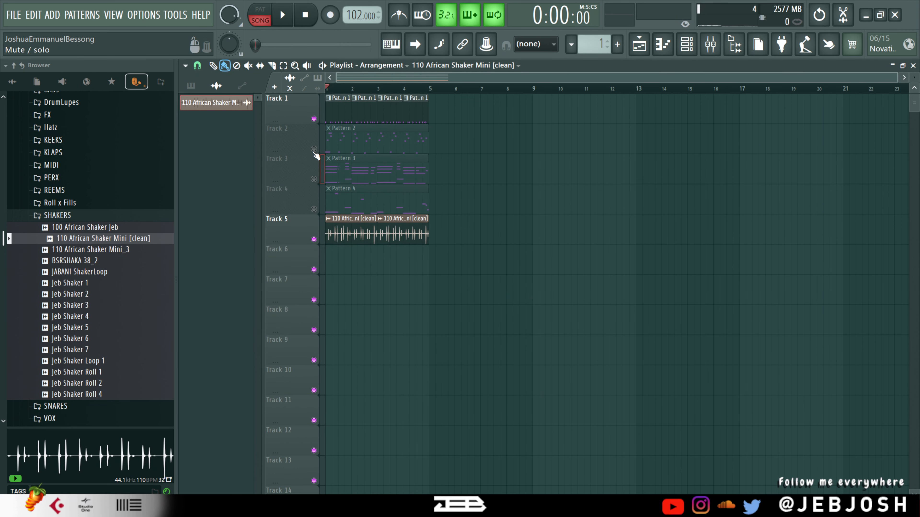
Unmute playlist Track 2 and briefly play the arrangement
click(314, 149)
key(space)
key(space)
Show the Unsorted channels for pattern 2, mute the Nexus channel, and play the song
click(686, 44)
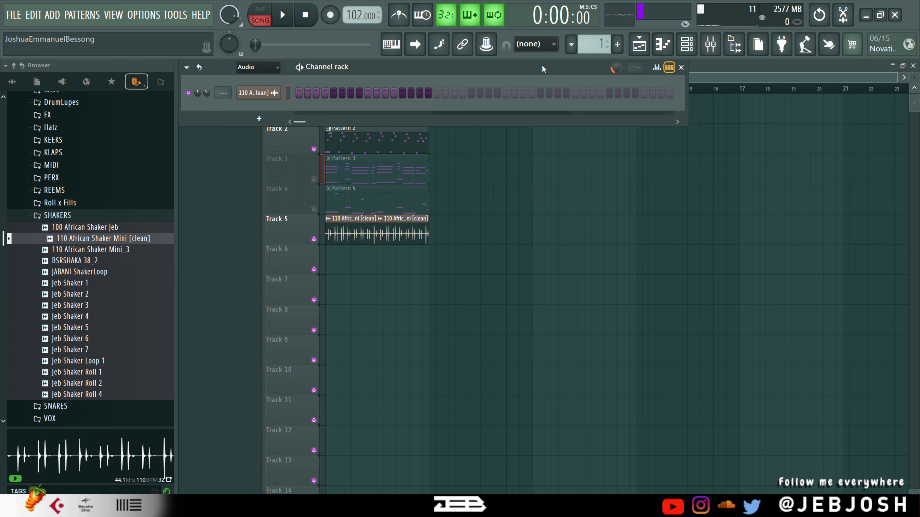
scroll(250, 72, down, 2)
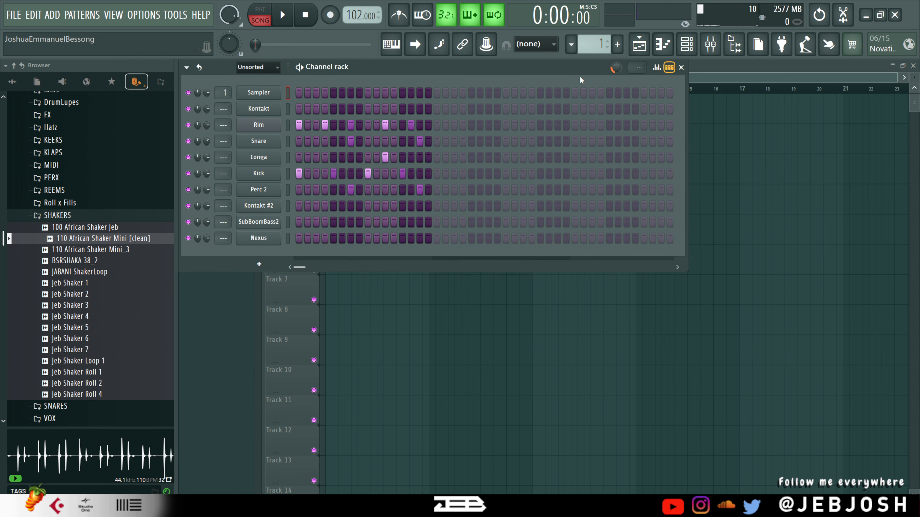
scroll(594, 44, up, 1)
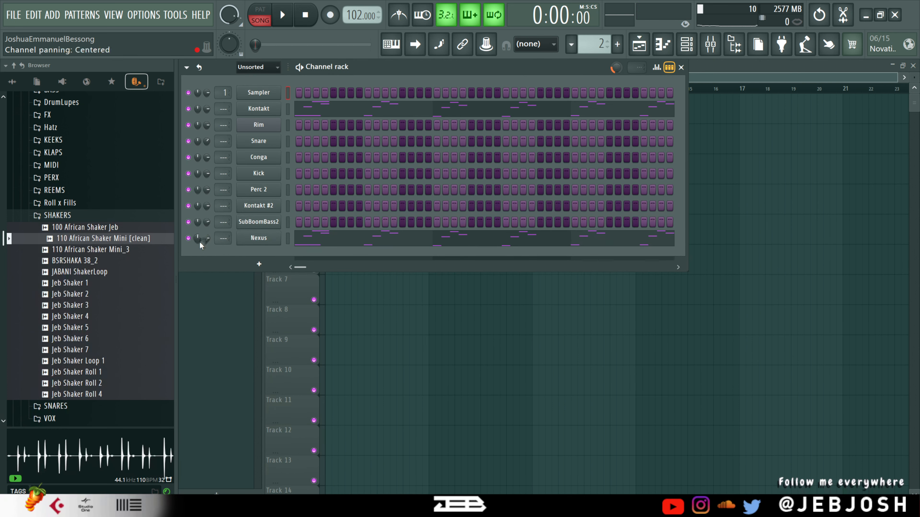
click(188, 238)
key(space)
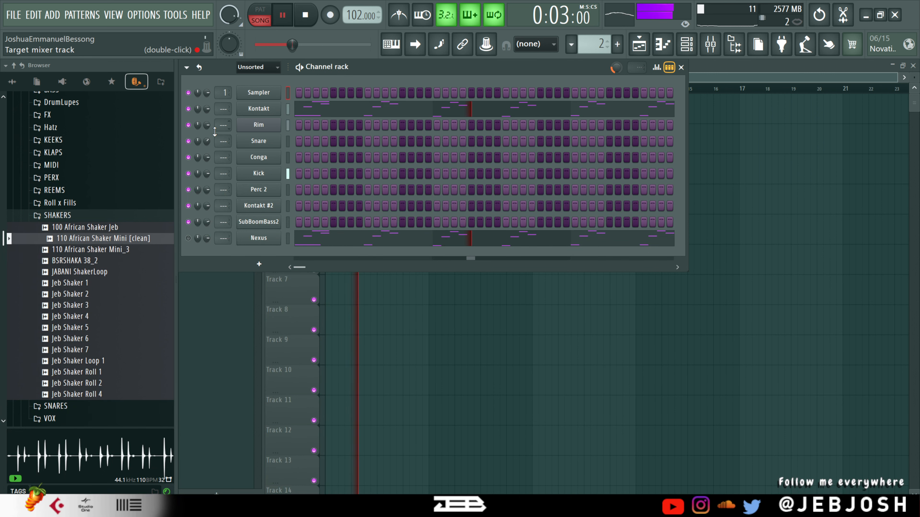
Mute the Kontakt channel, unmute the Nexus channel, and play the song briefly
key(F6)
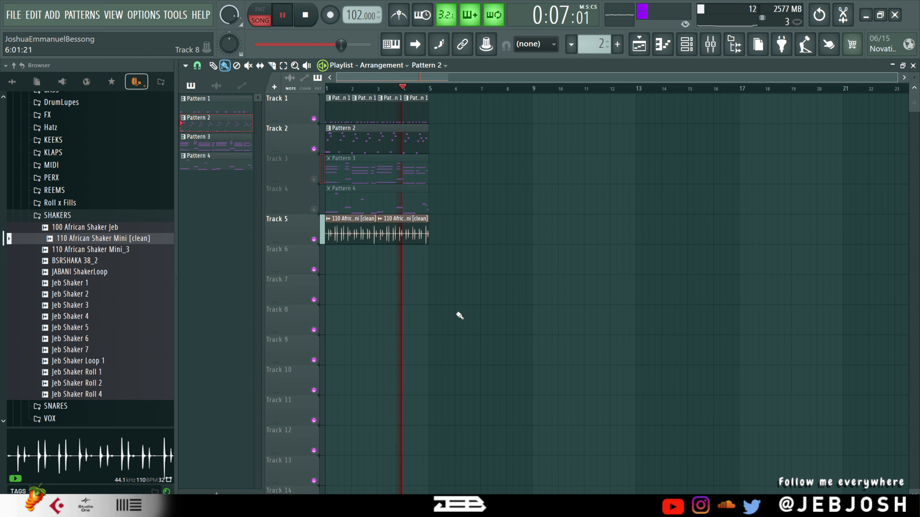
click(686, 44)
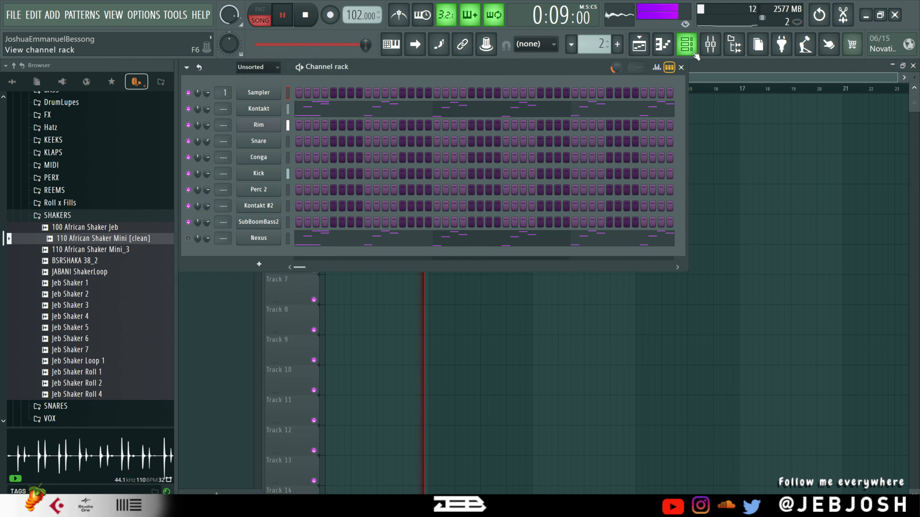
key(space)
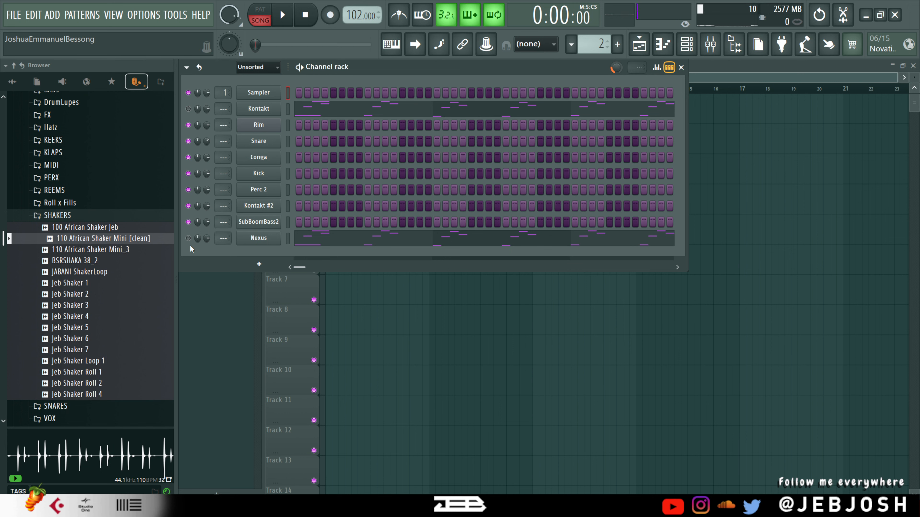
click(189, 239)
key(space)
drag(209, 241, 209, 263)
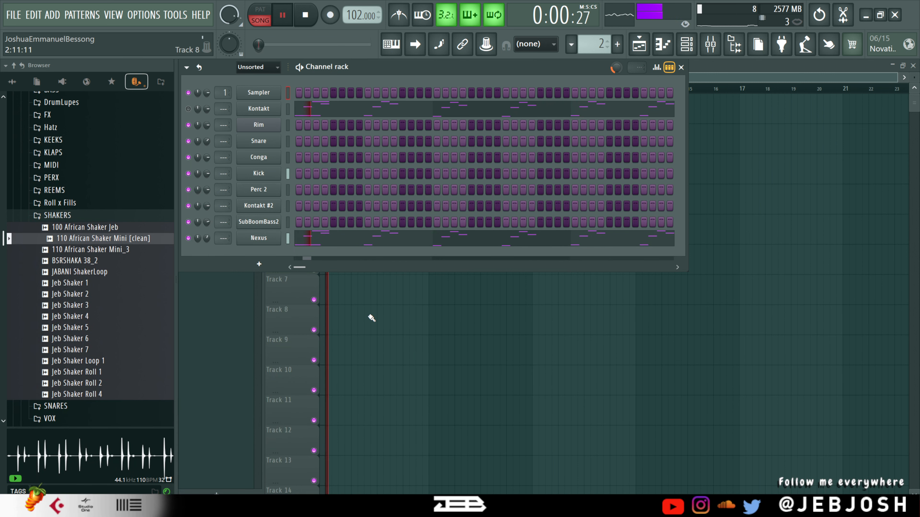
key(F6)
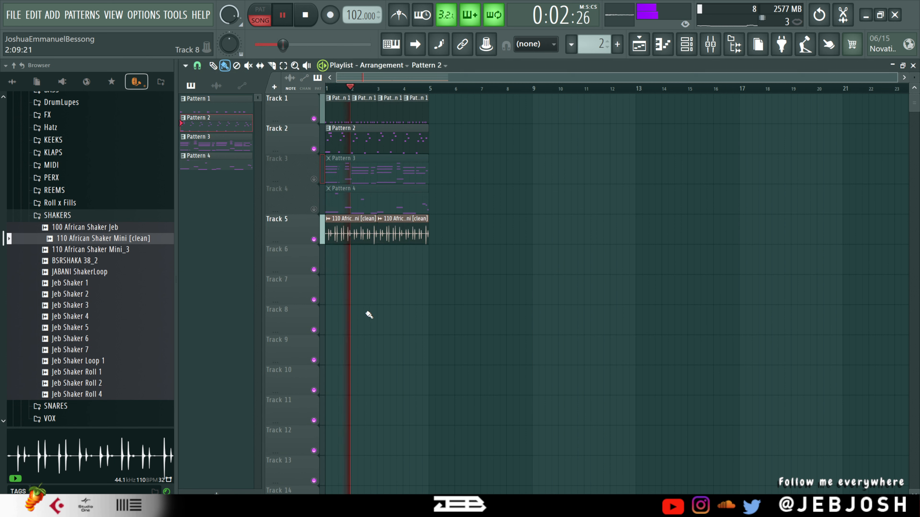
key(space)
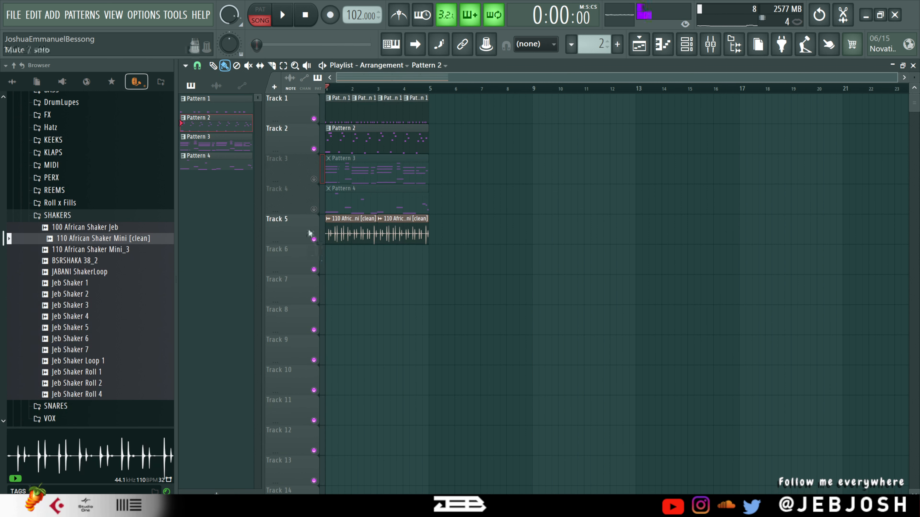
Unmute playlist Track 3 and play Pattern 3 in pattern mode with its Kontakt #2 piano roll open
click(313, 179)
click(346, 173)
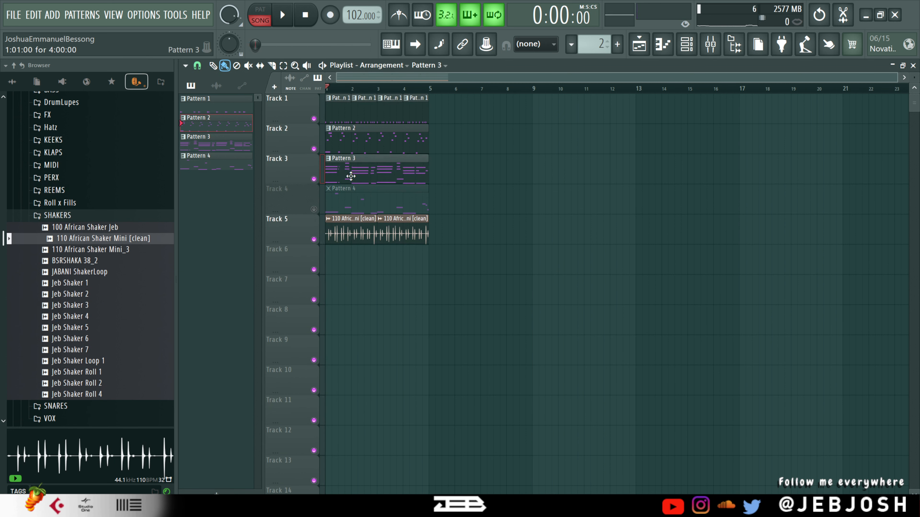
click(268, 14)
key(space)
key(F7)
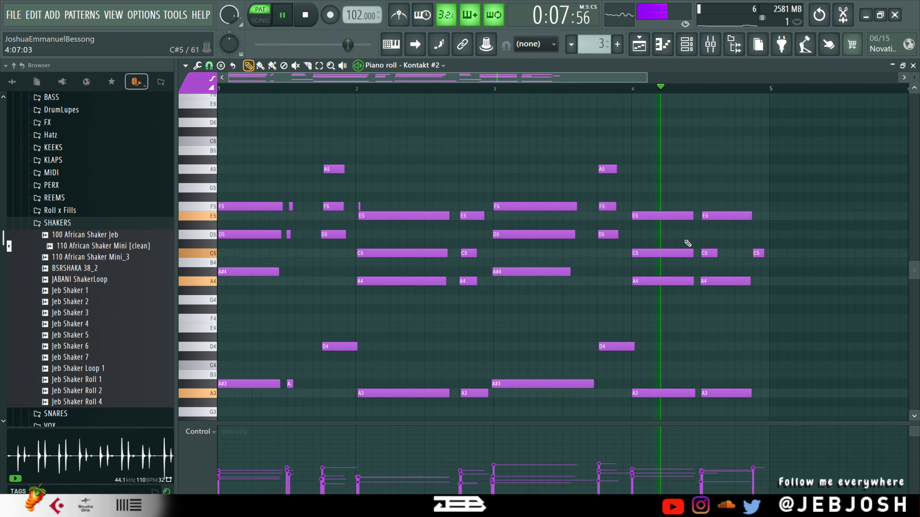
key(space)
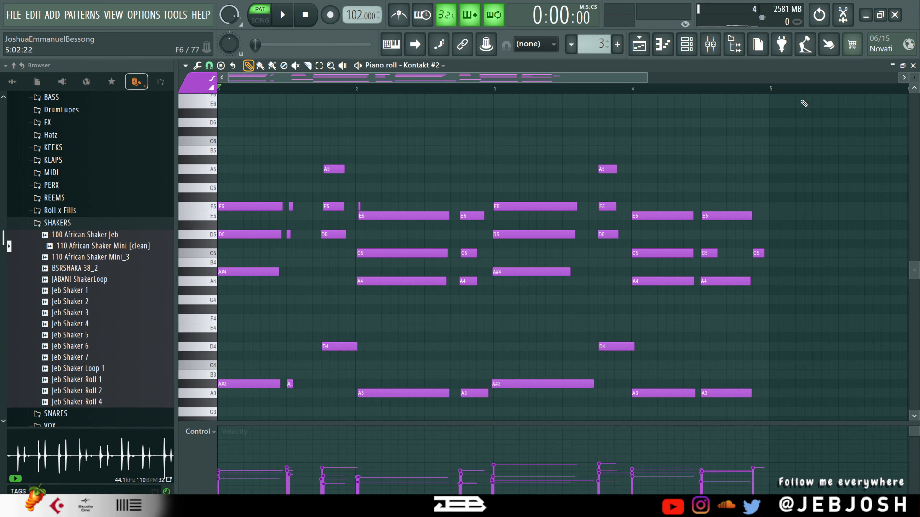
click(913, 66)
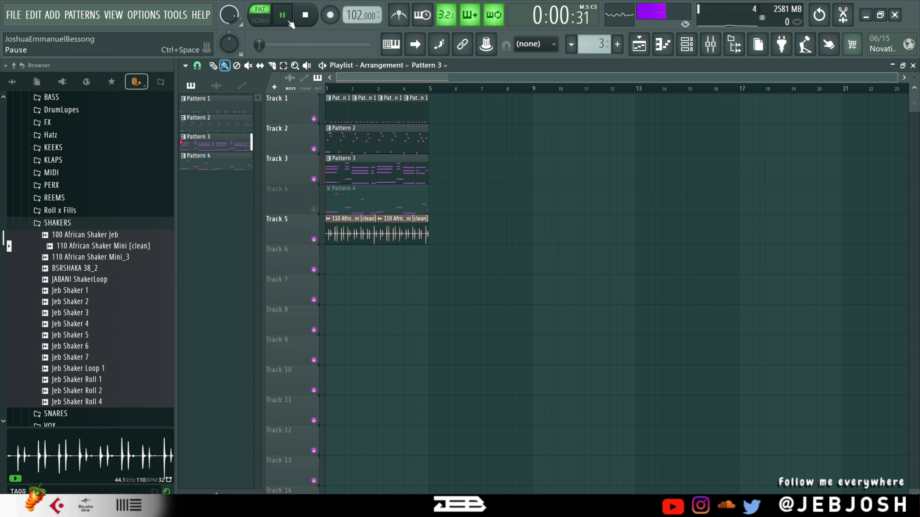
Mute playlist Tracks 1 and 5 and listen to Tracks 2 and 3 in song mode
click(313, 118)
key(space)
click(314, 240)
key(space)
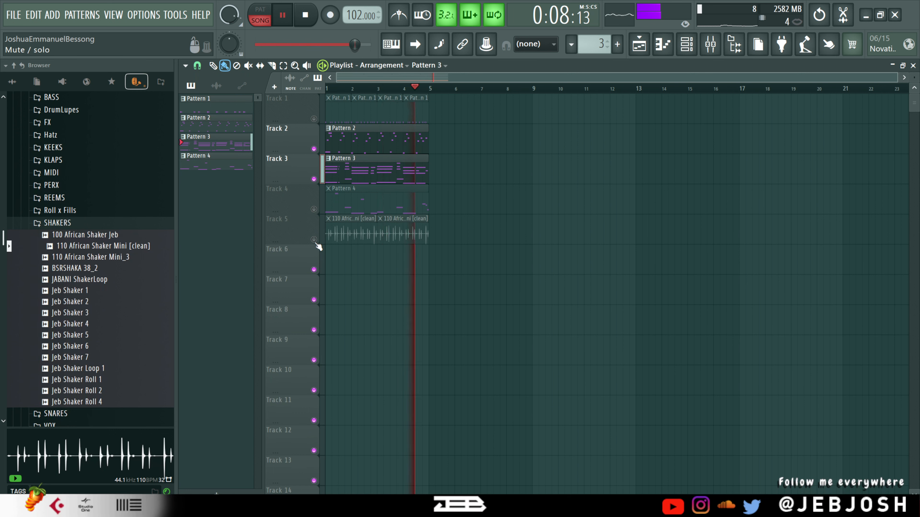
key(space)
Unmute playlist Track 4 and briefly play the song with it
click(314, 209)
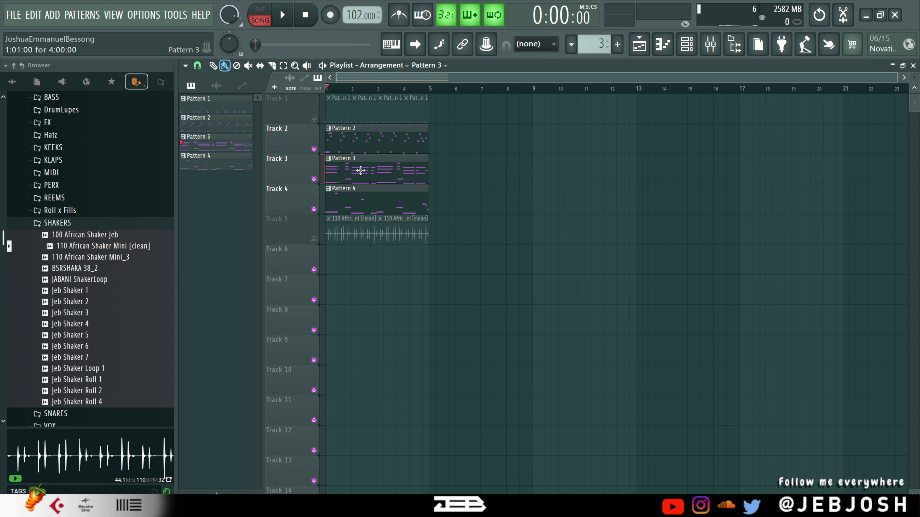
key(space)
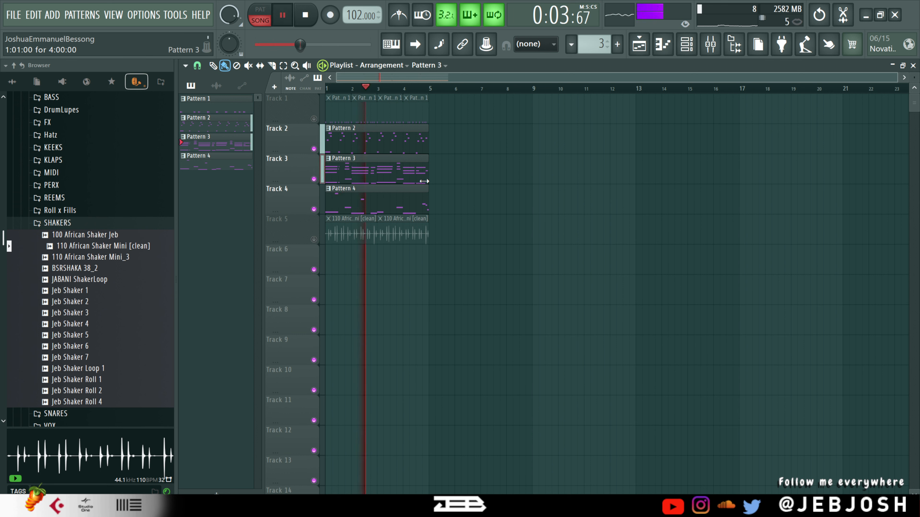
key(space)
Open the SubBoomBass2 channel's instrument to examine its preset settings, and close it
key(F6)
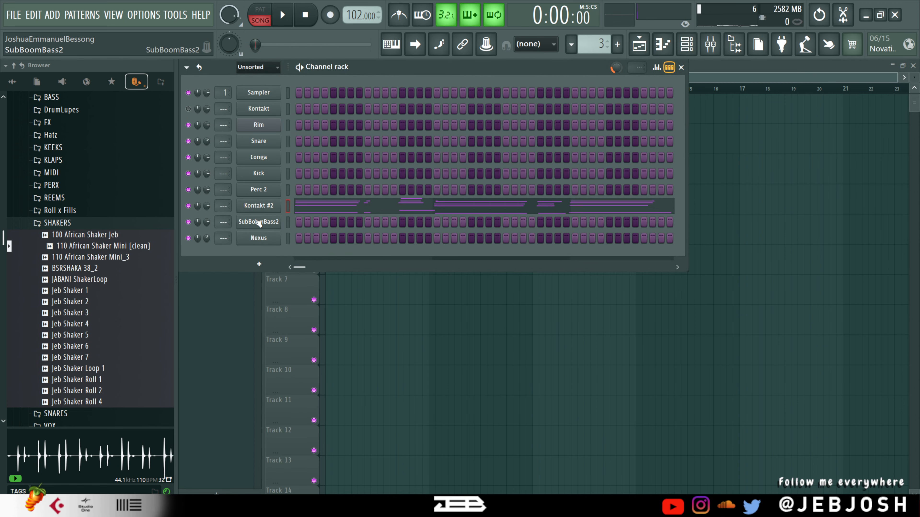
click(258, 222)
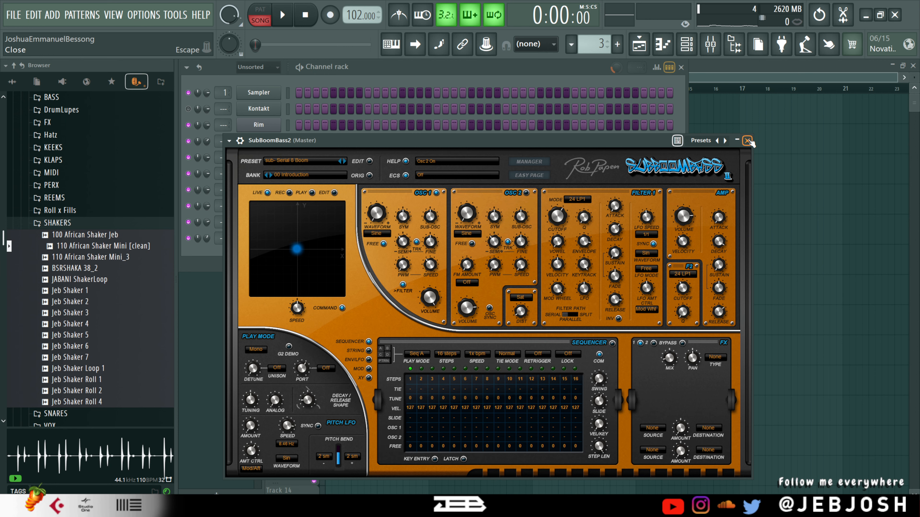
click(747, 141)
click(681, 67)
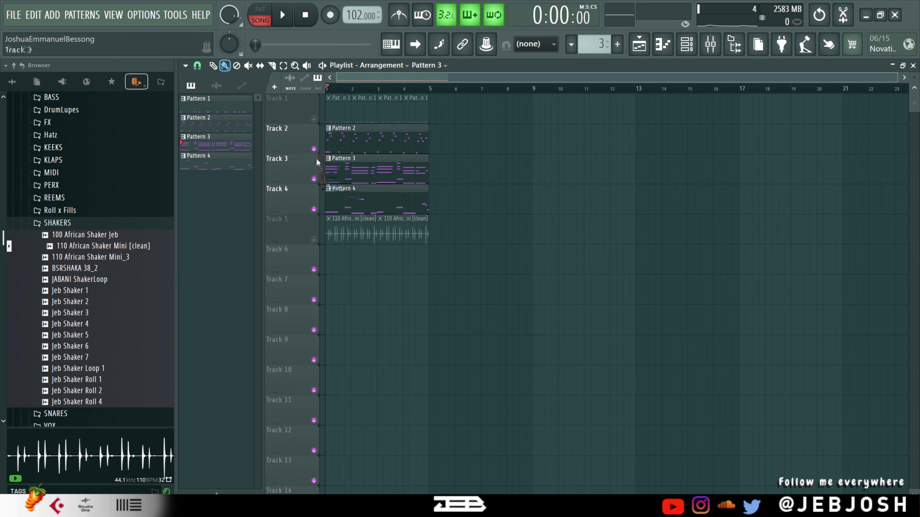
Open Pattern 4's SubBoomBass2 notes in the piano roll and play them in pattern mode
key(space)
double_click(351, 207)
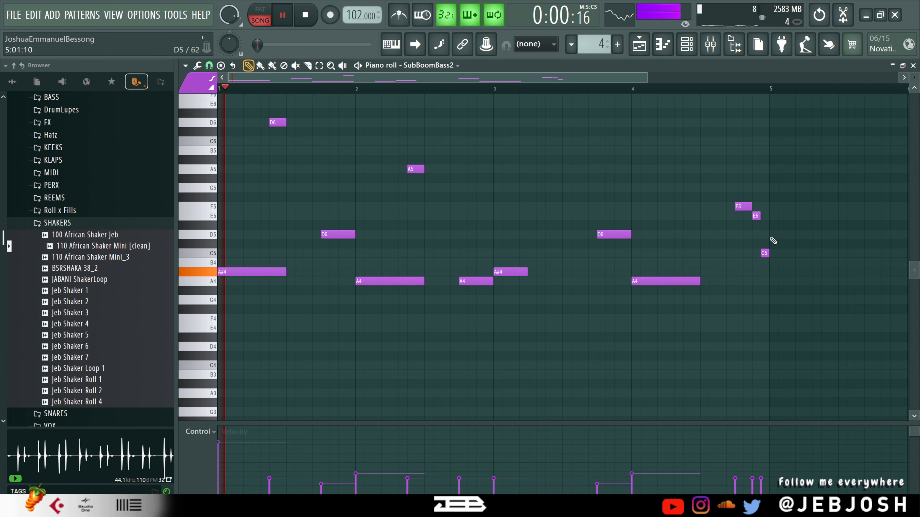
key(space)
click(259, 15)
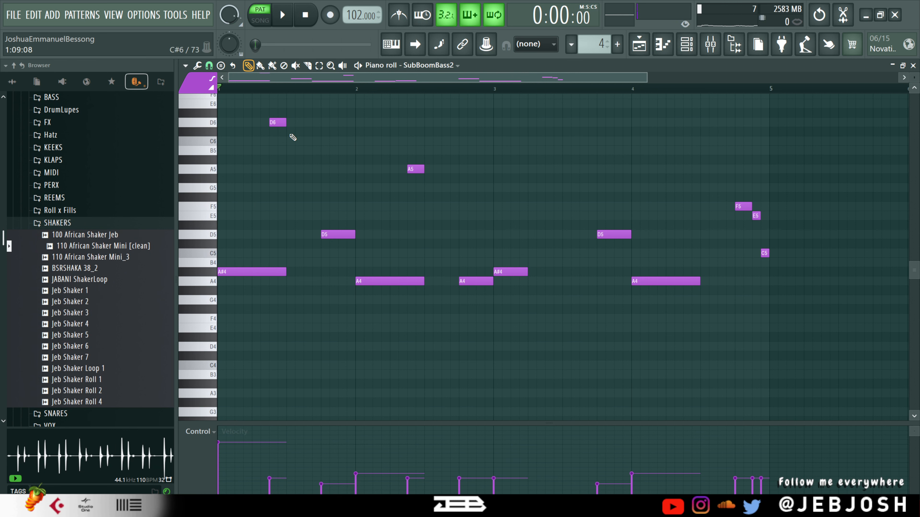
key(space)
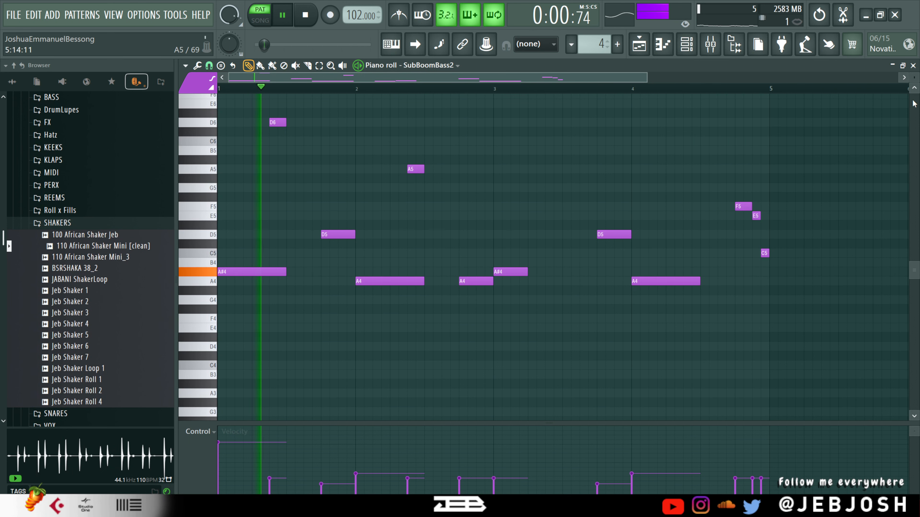
click(913, 66)
key(space)
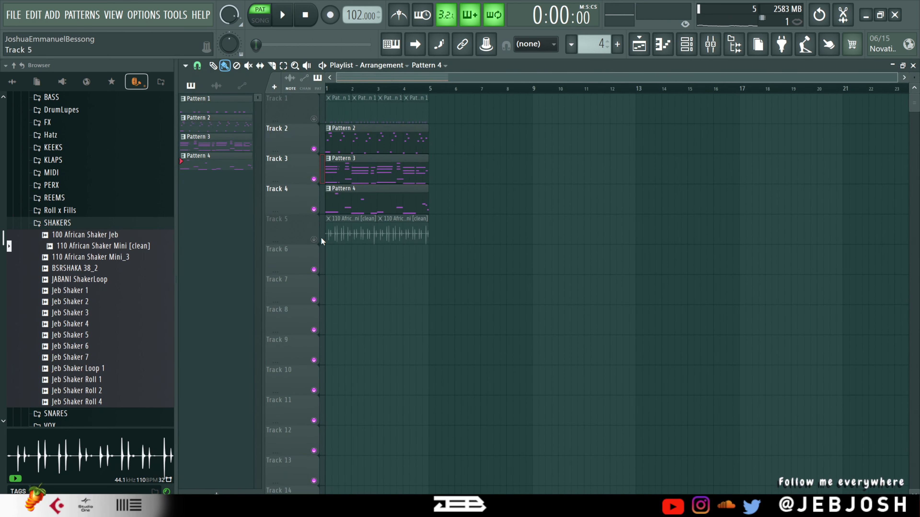
Unmute playlist Tracks 5 and 1 and play the full arrangement in song mode
click(314, 240)
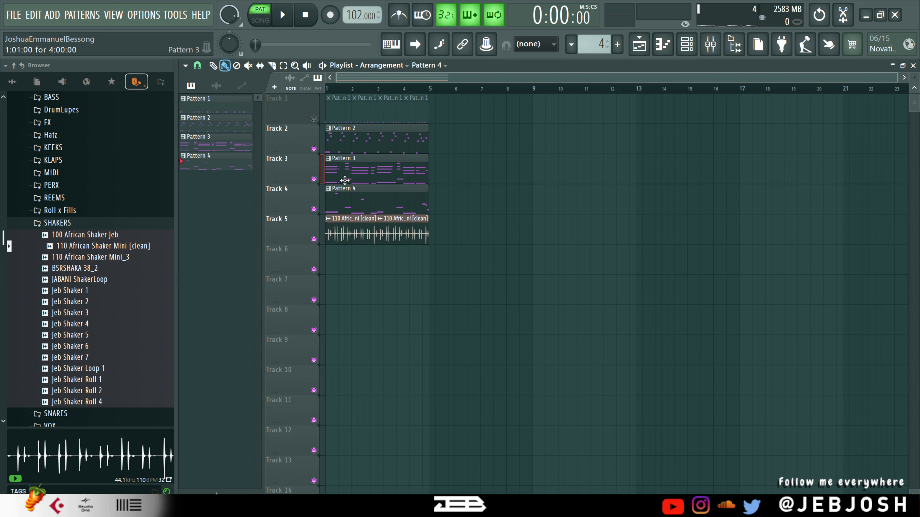
click(261, 21)
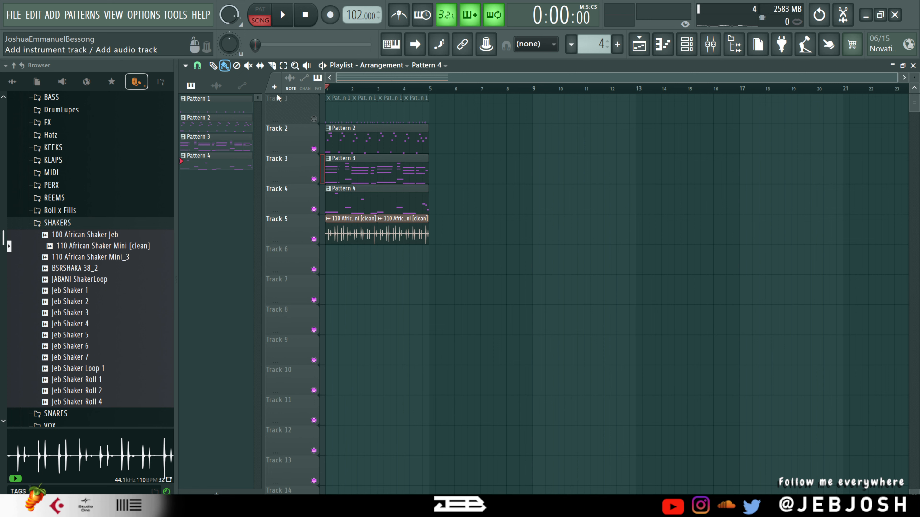
click(314, 119)
key(space)
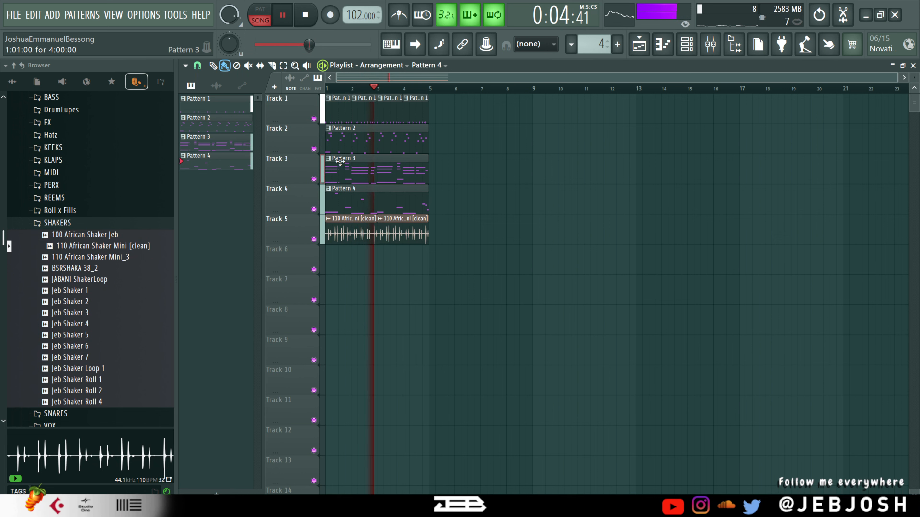
Mute the Nexus channel and unmute the Kontakt channel while the song plays
click(686, 43)
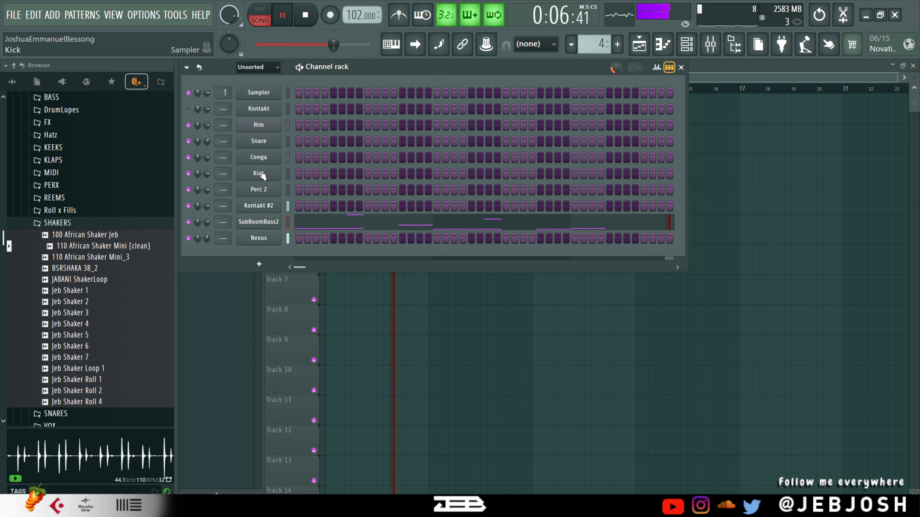
click(188, 237)
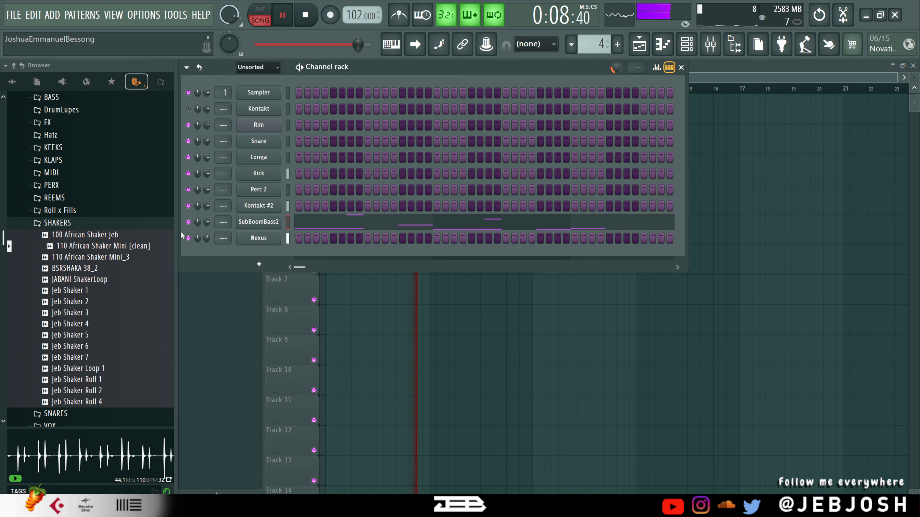
click(188, 109)
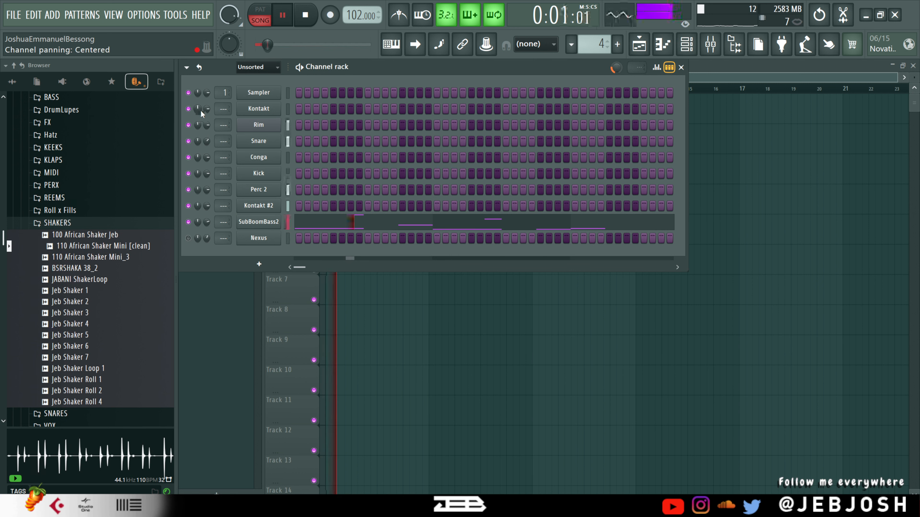
Lower the Kontakt channel's volume slightly, set the Kontakt #2 channel's volume to 74%, and stop playback
drag(207, 109, 207, 116)
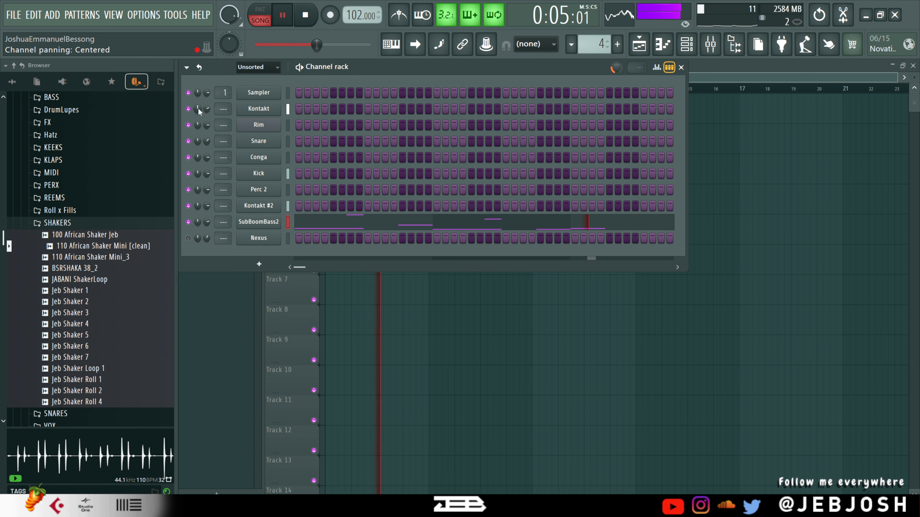
drag(205, 209, 204, 212)
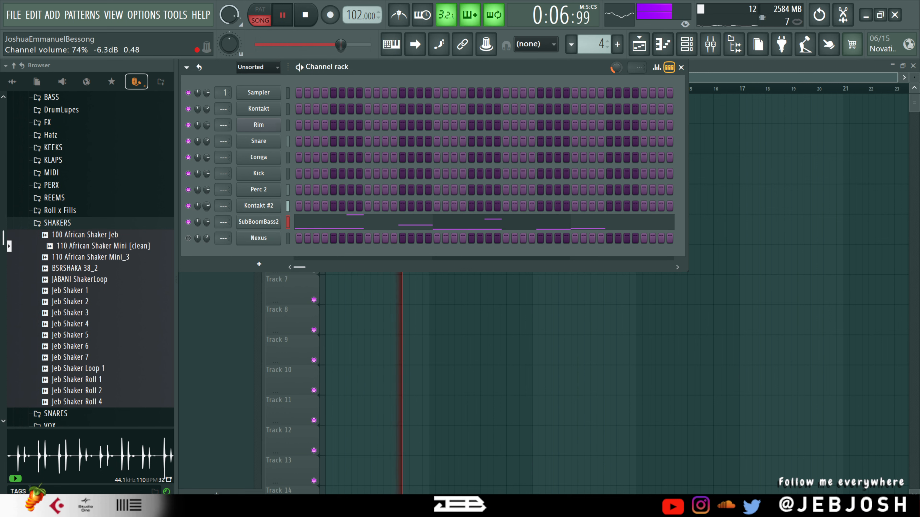
key(space)
Open the Kontakt #2 instrument, audition two notes of the Neo Soul Suitcase on its keyboard, and close it
click(258, 207)
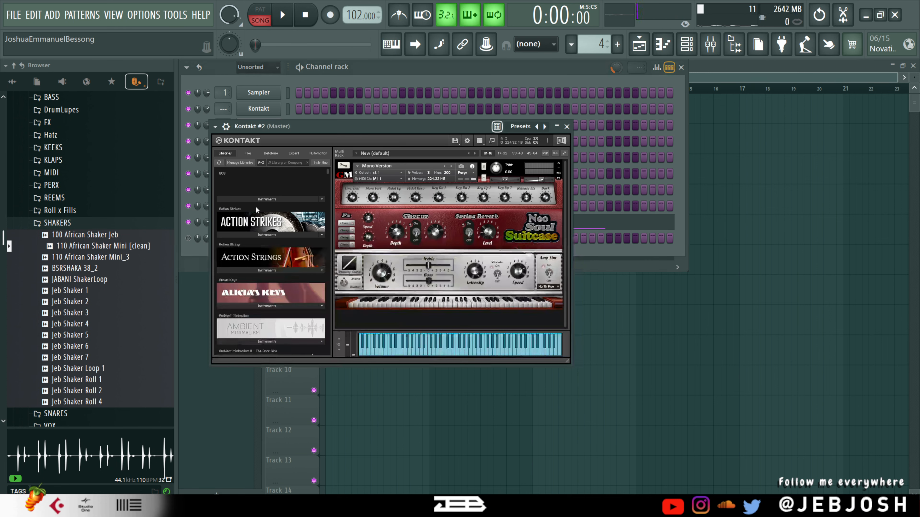
click(456, 353)
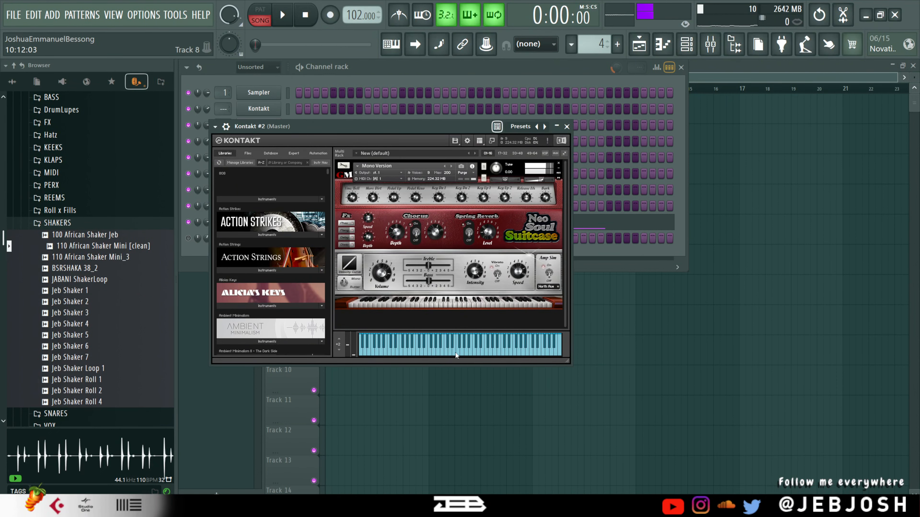
click(395, 354)
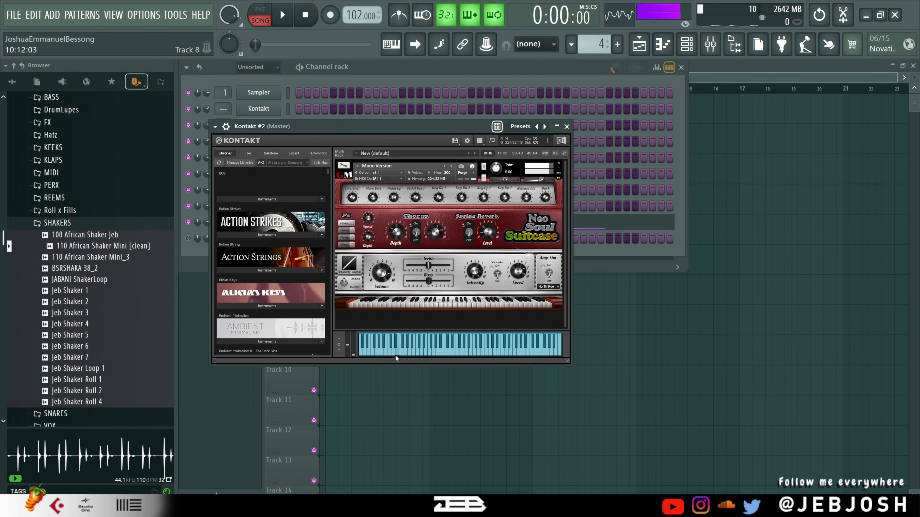
click(566, 126)
click(53, 15)
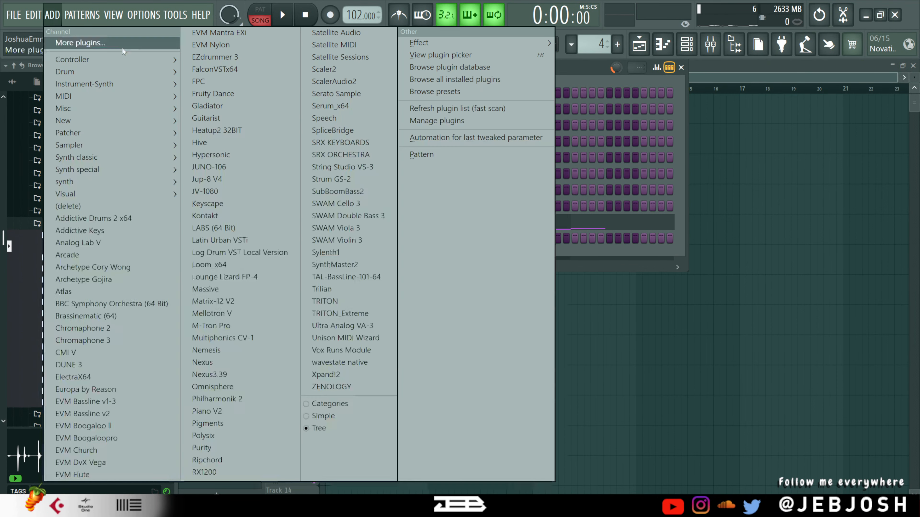
click(592, 69)
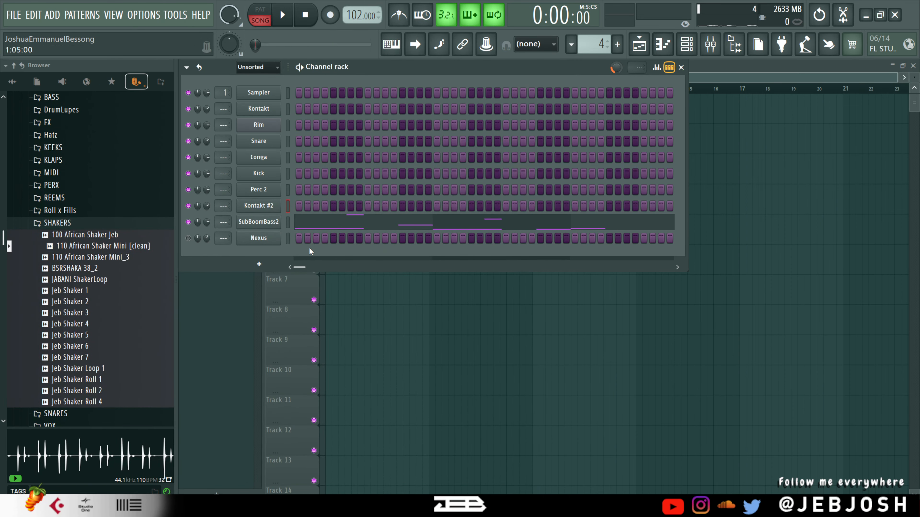
Play the song, select all clips on playlist Tracks 1 to 5, and play the arrangement again
key(space)
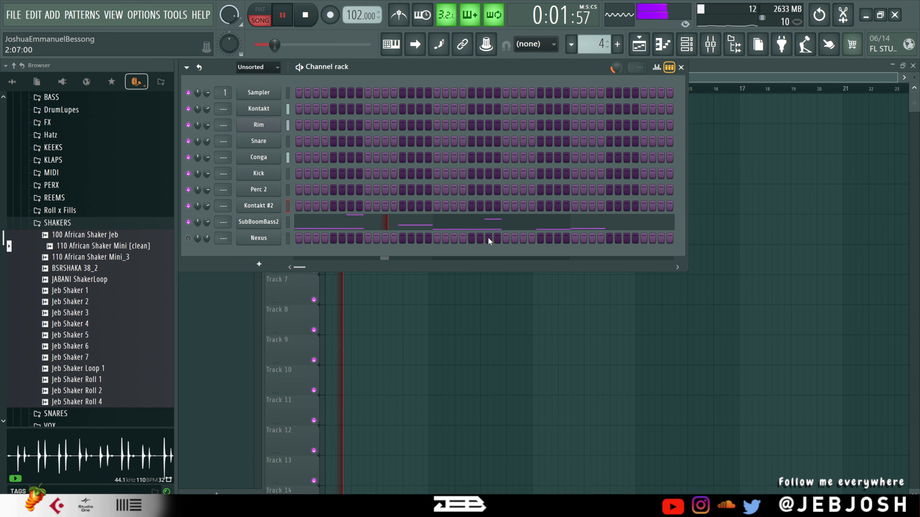
key(space)
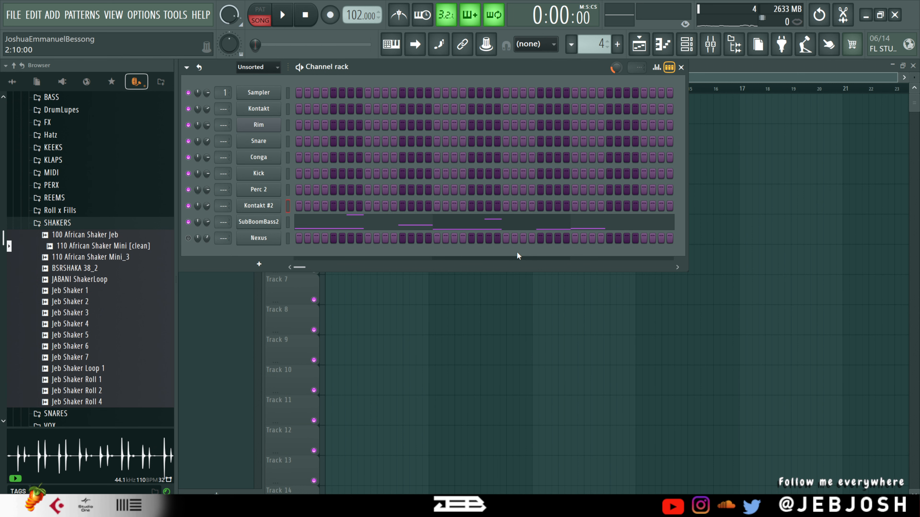
key(F6)
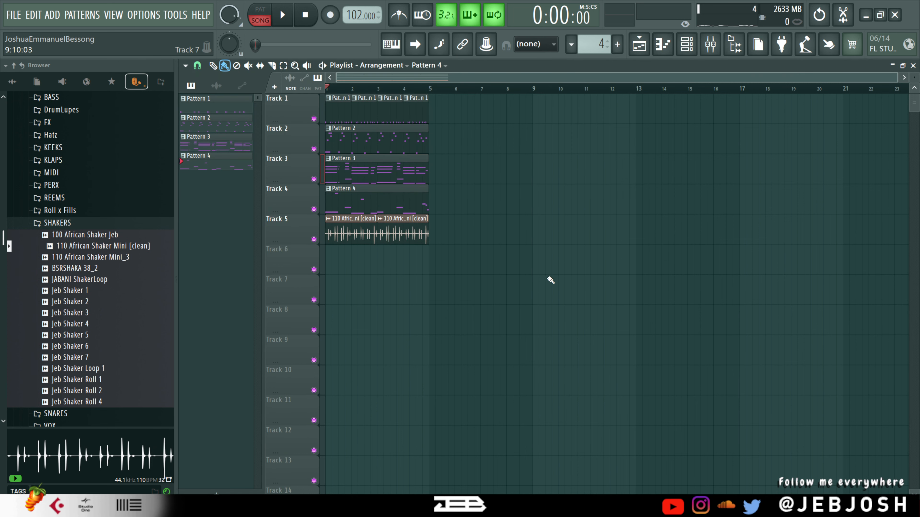
drag(550, 282, 325, 94)
key(space)
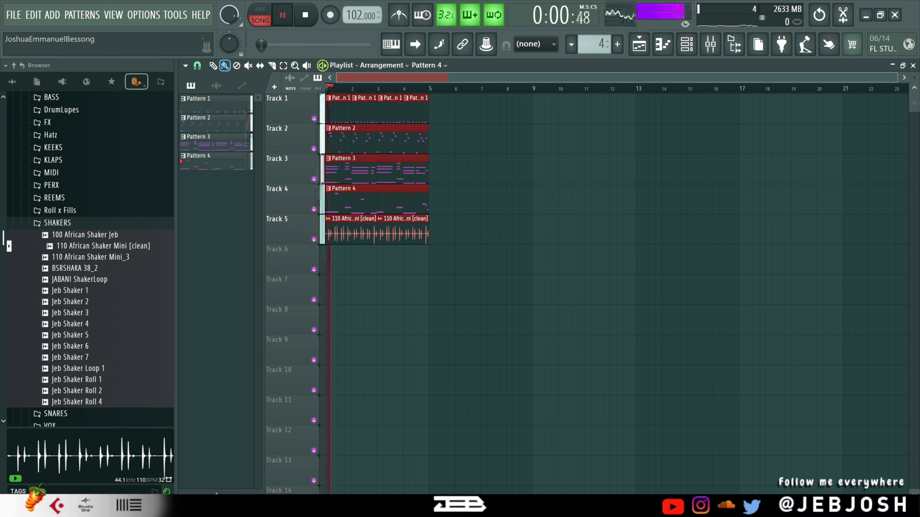